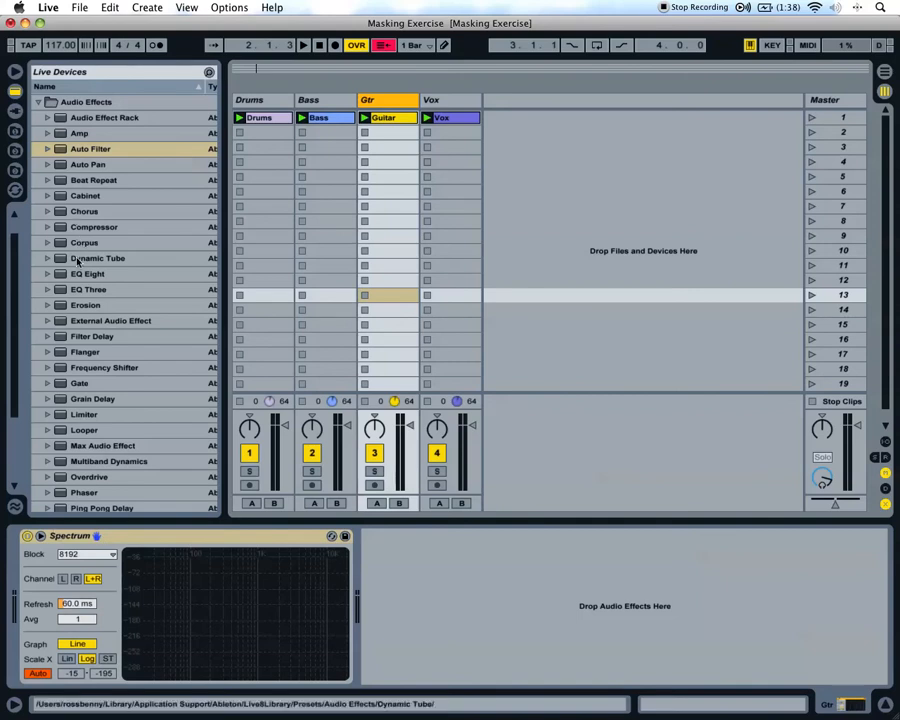
# Add EQ Eight to the Gtr track, place it ahead of Spectrum in the device chain, and hide the device browser.
pyautogui.click(88, 273)
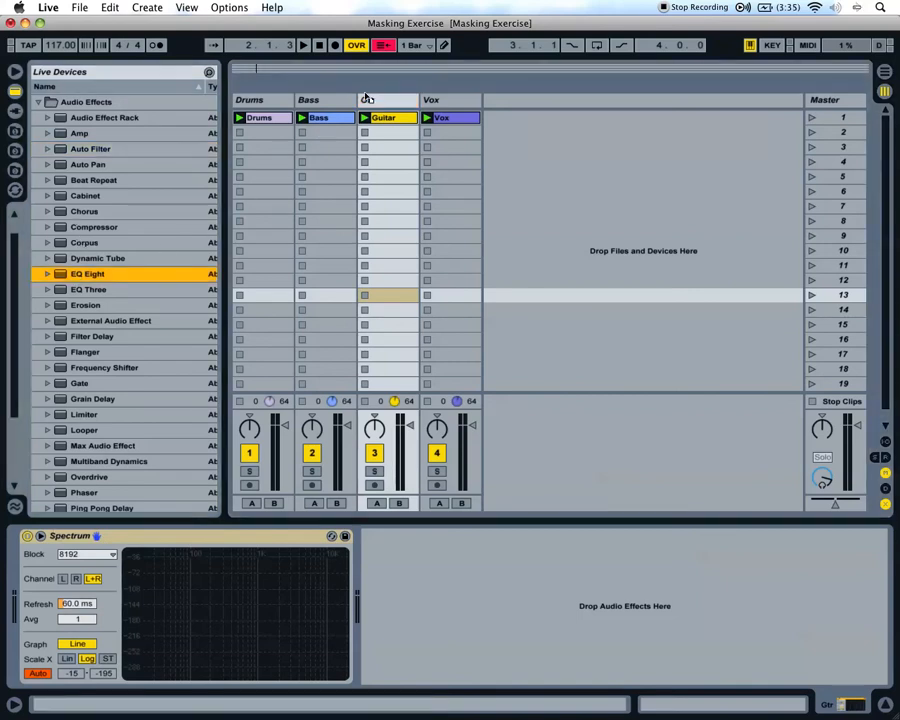
pyautogui.press('Return')
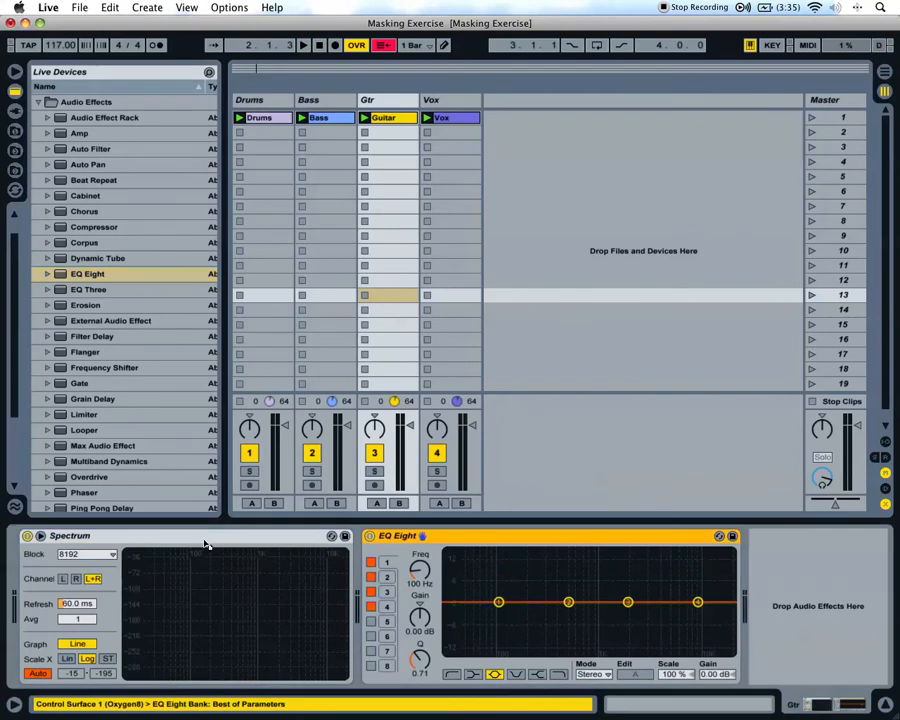
pyautogui.moveTo(260, 543); pyautogui.dragTo(562, 594)
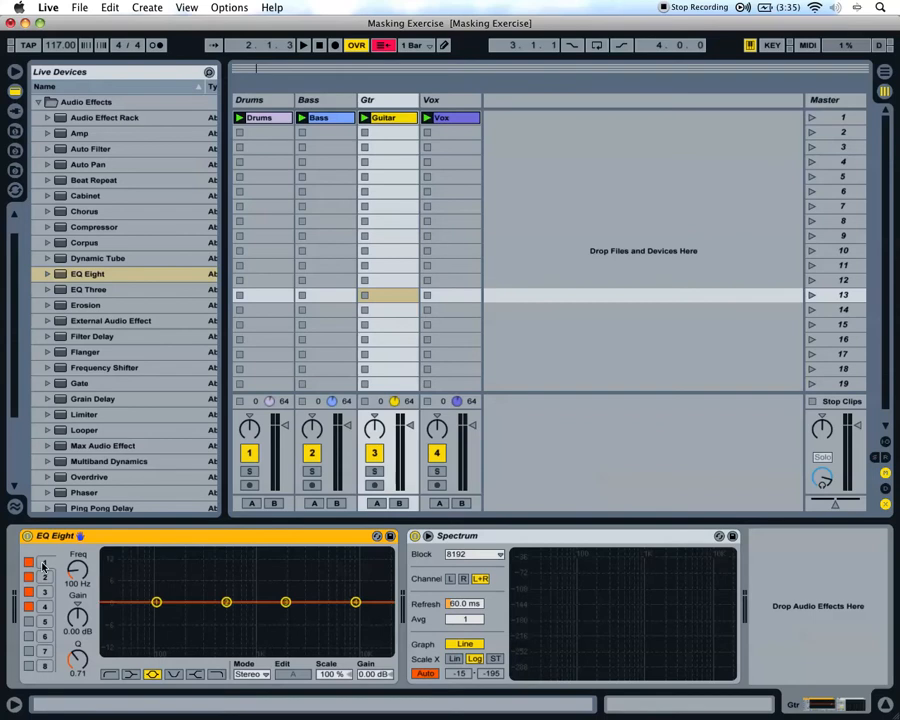
pyautogui.click(15, 71)
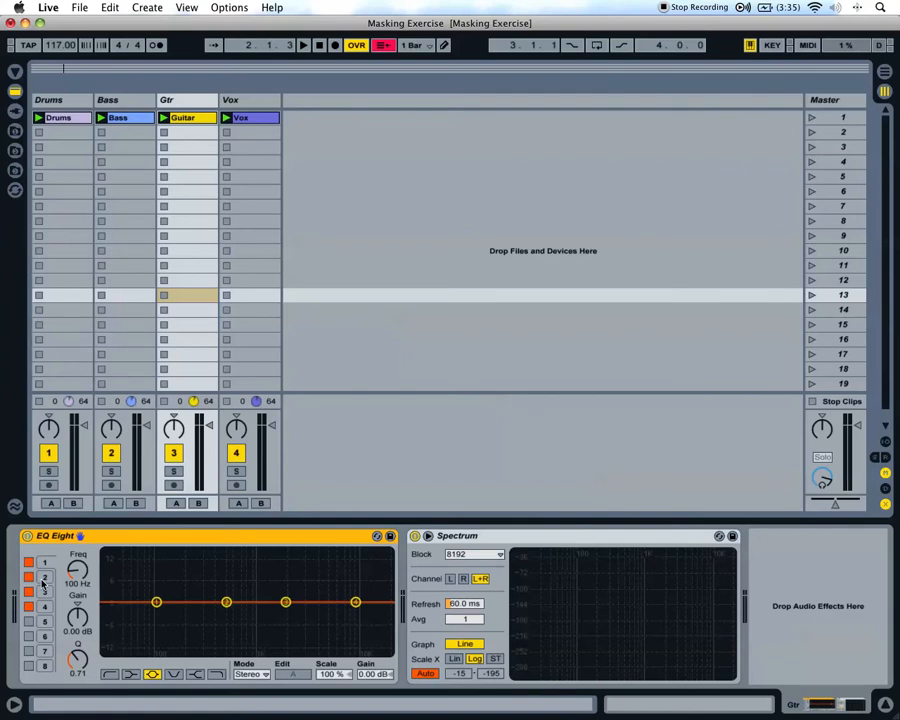
# Enable bands 5 through 8 in the guitar's EQ Eight.
pyautogui.click(29, 621)
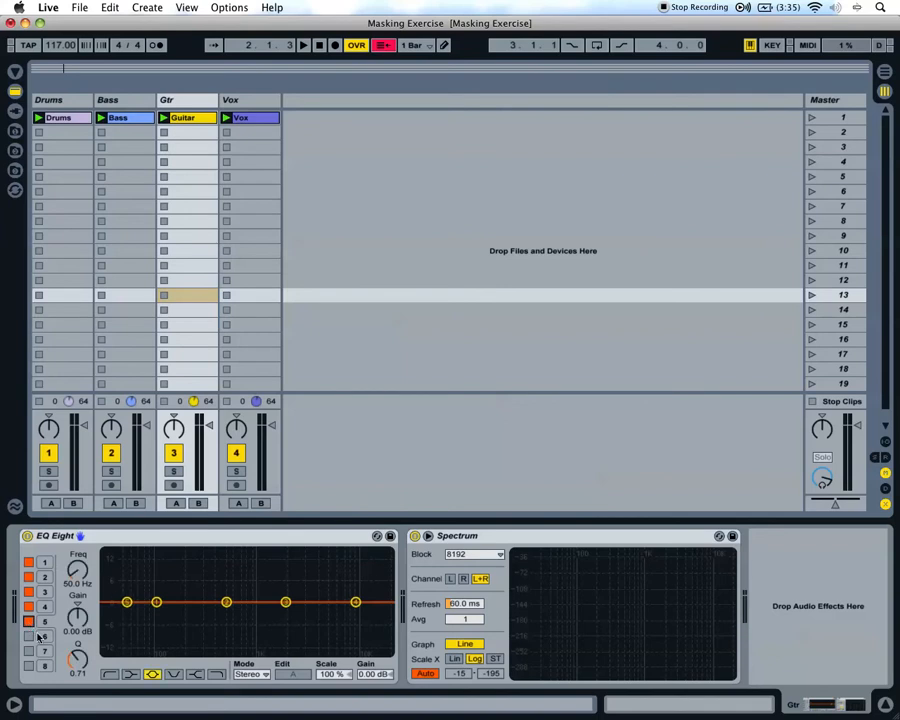
pyautogui.click(29, 636)
pyautogui.click(29, 651)
pyautogui.click(29, 666)
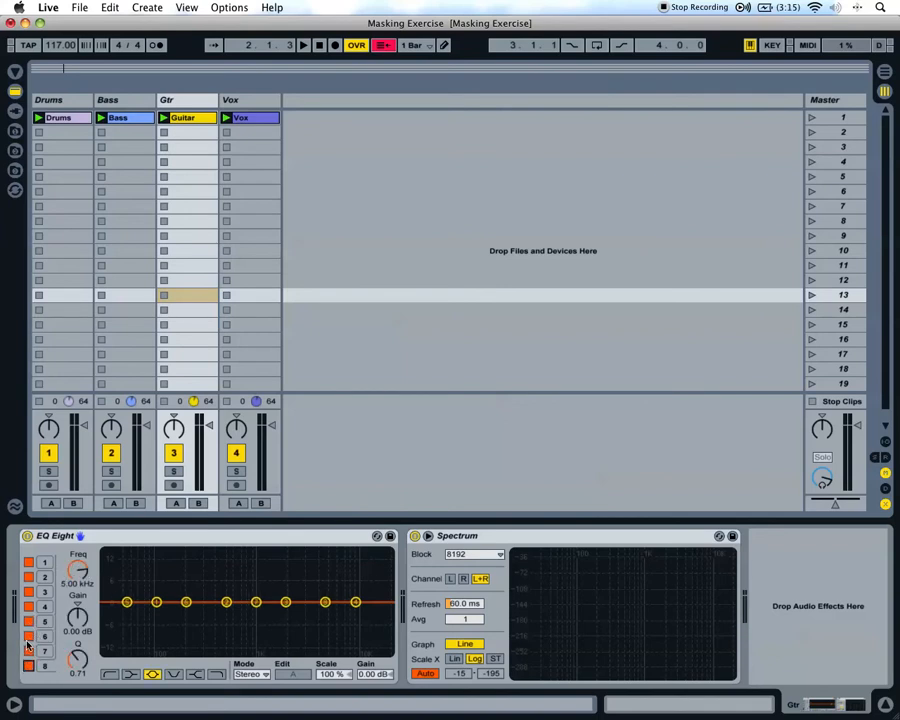
# Disable bands 2 through 8 in the guitar's EQ Eight.
pyautogui.click(29, 577)
pyautogui.click(29, 591)
pyautogui.click(29, 606)
pyautogui.click(29, 621)
pyautogui.click(29, 636)
pyautogui.click(29, 651)
pyautogui.click(29, 666)
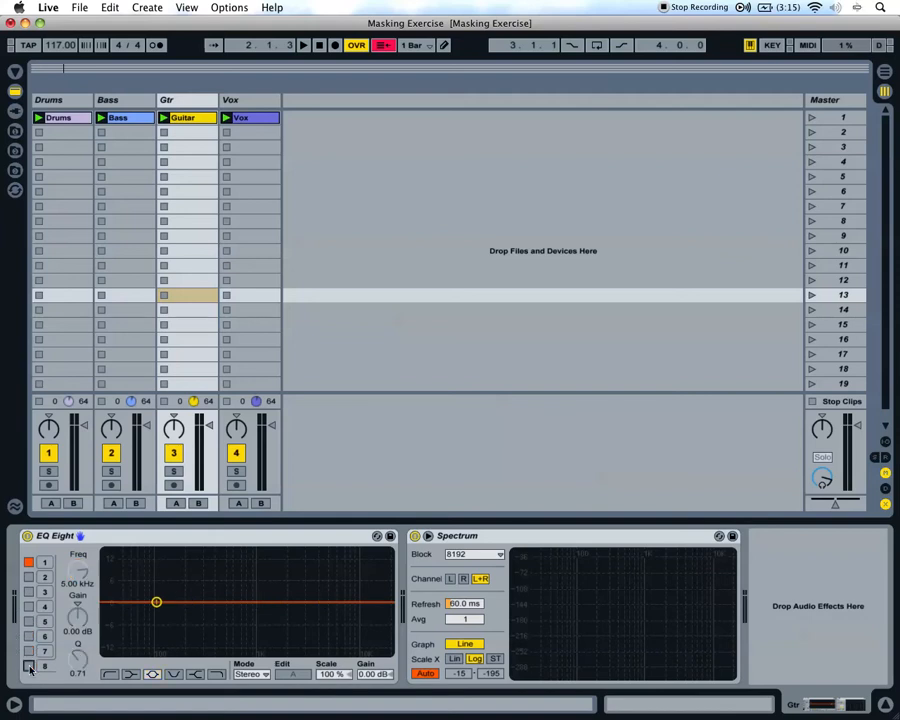
# Look through the settings of EQ Eight bands 1 to 6, ending with band 1 selected.
pyautogui.click(45, 566)
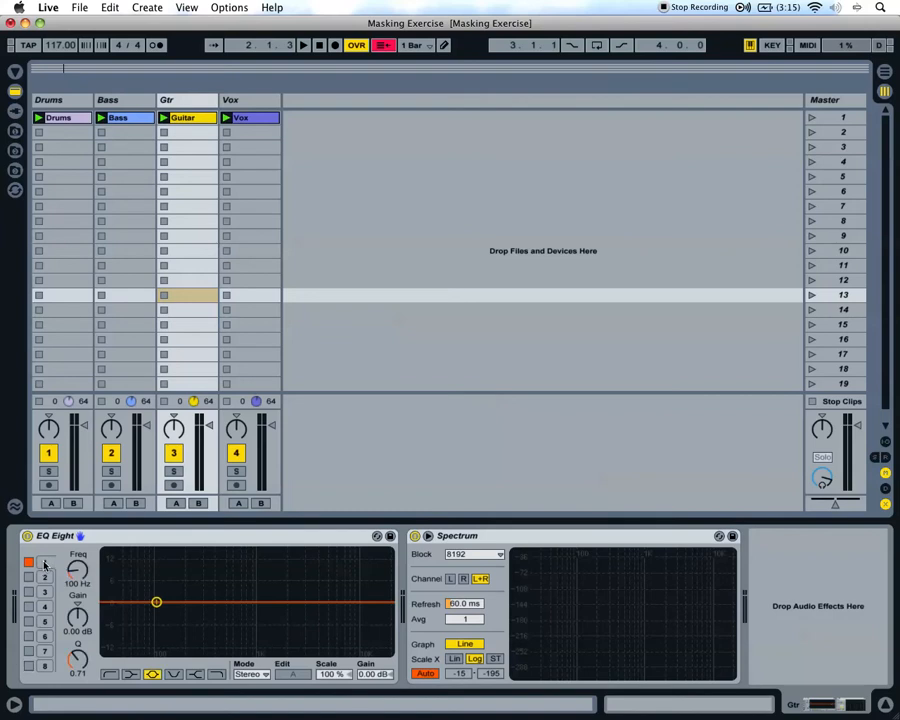
pyautogui.click(43, 582)
pyautogui.click(43, 594)
pyautogui.click(43, 608)
pyautogui.click(42, 621)
pyautogui.click(44, 637)
pyautogui.click(44, 610)
pyautogui.click(45, 594)
pyautogui.click(44, 580)
pyautogui.click(44, 566)
# Compare all six filter modes on band 1 with the help text shown, and settle on Low cut.
pyautogui.click(14, 704)
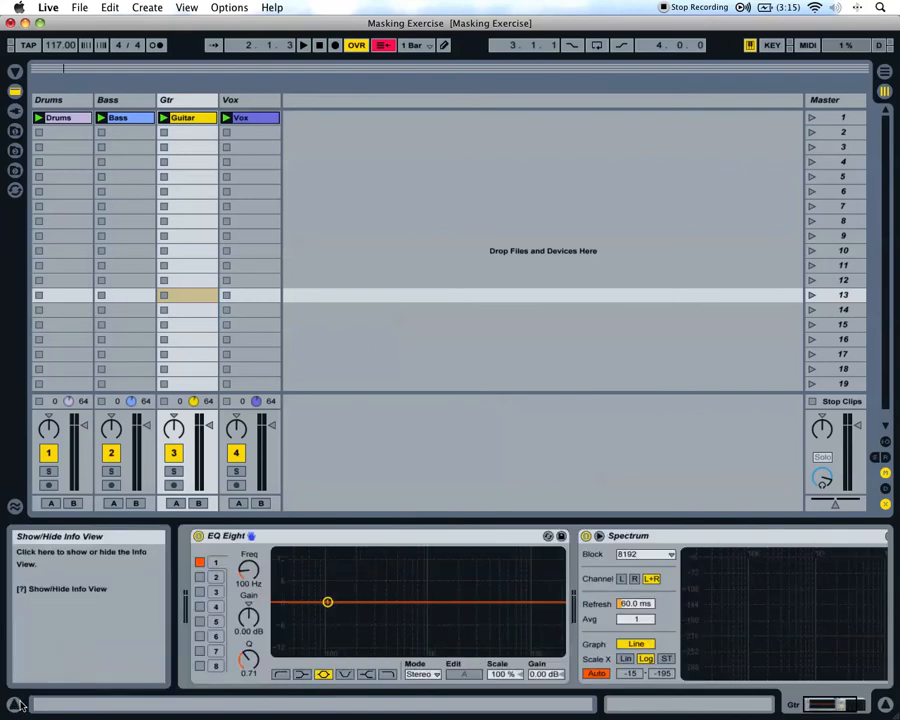
pyautogui.click(282, 675)
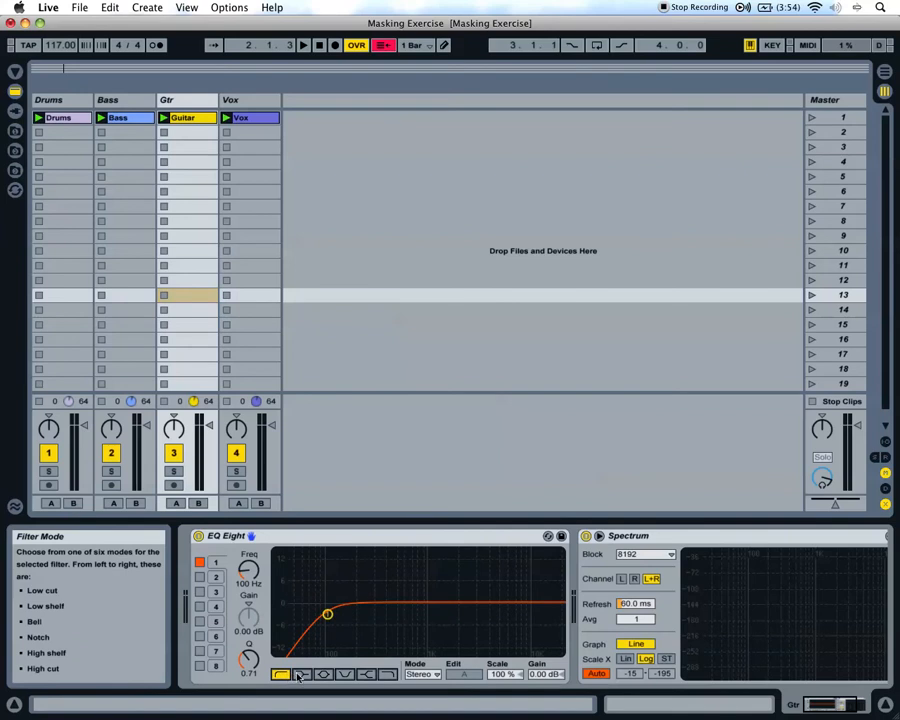
pyautogui.click(303, 676)
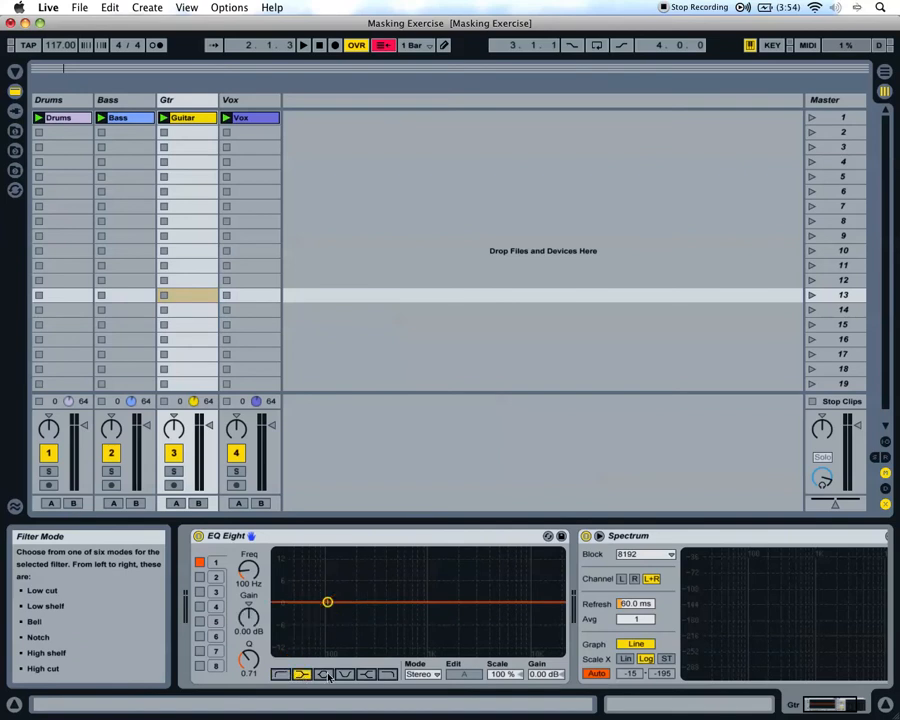
pyautogui.click(326, 676)
pyautogui.click(345, 676)
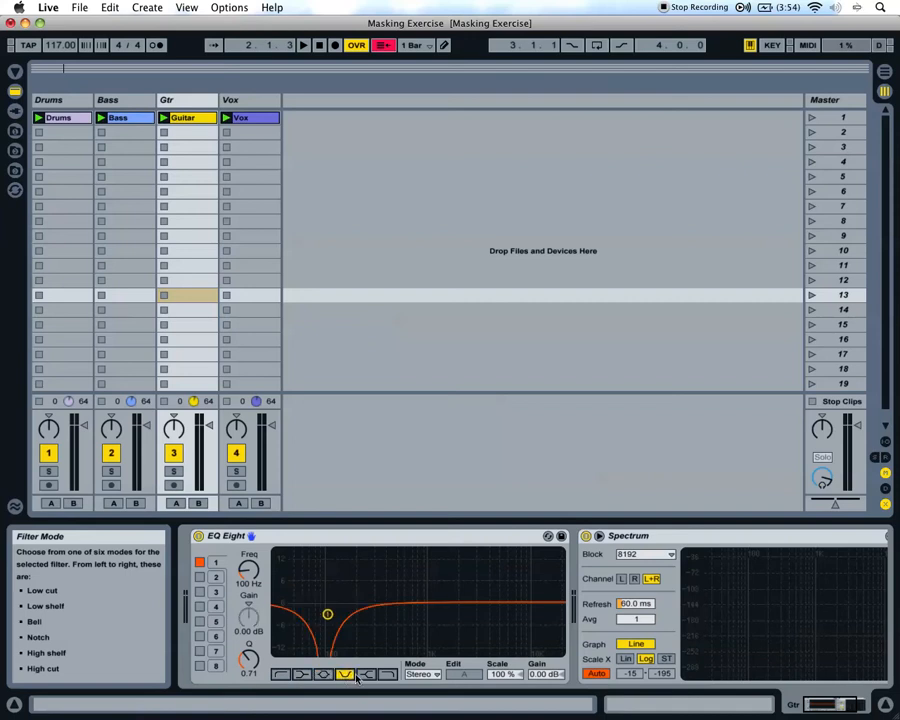
pyautogui.click(367, 676)
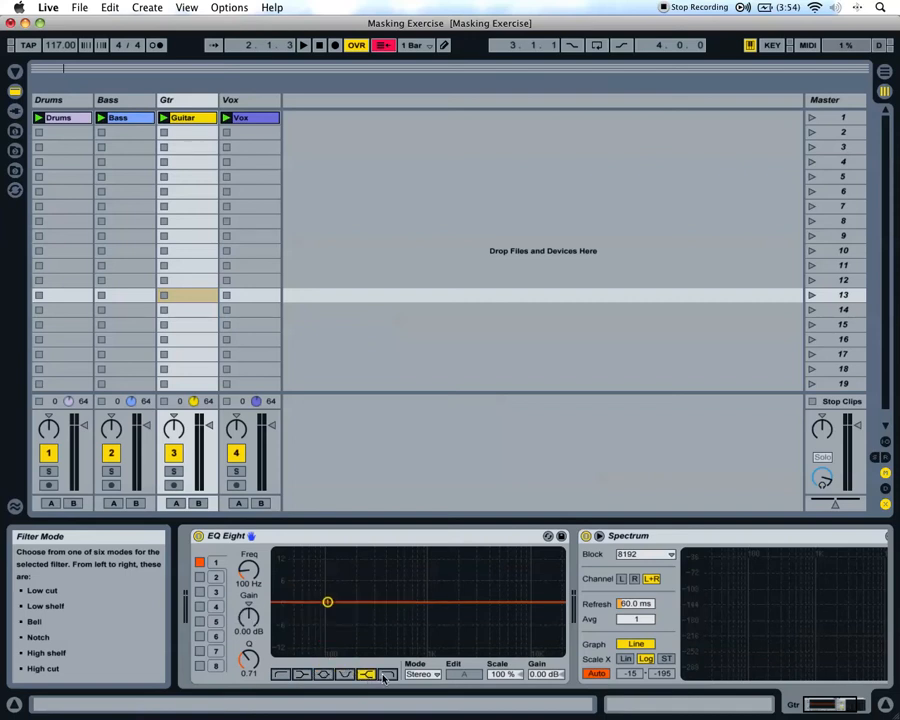
pyautogui.click(387, 676)
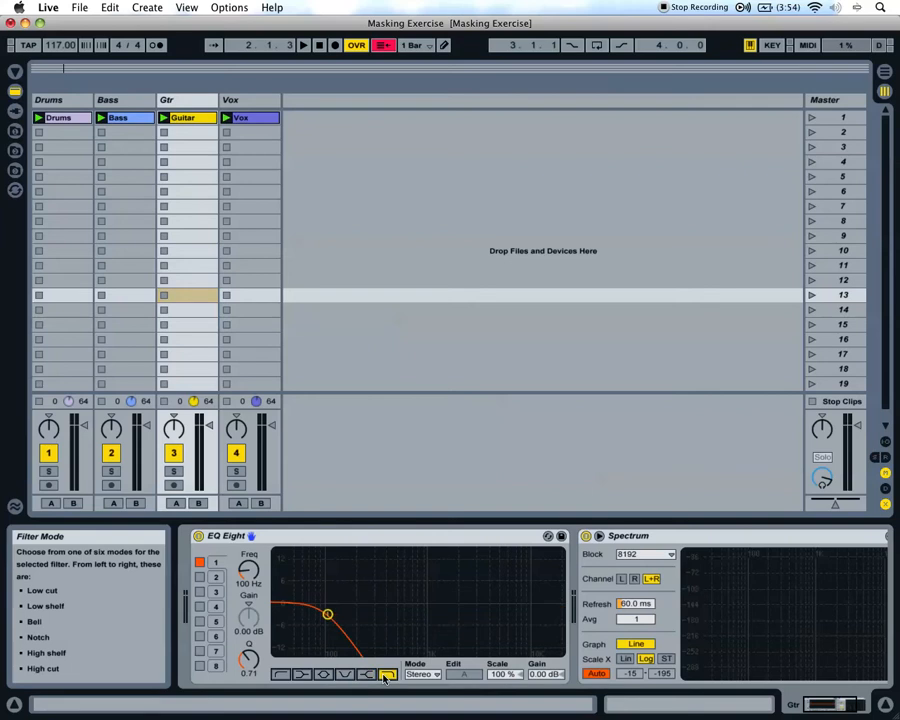
pyautogui.click(281, 676)
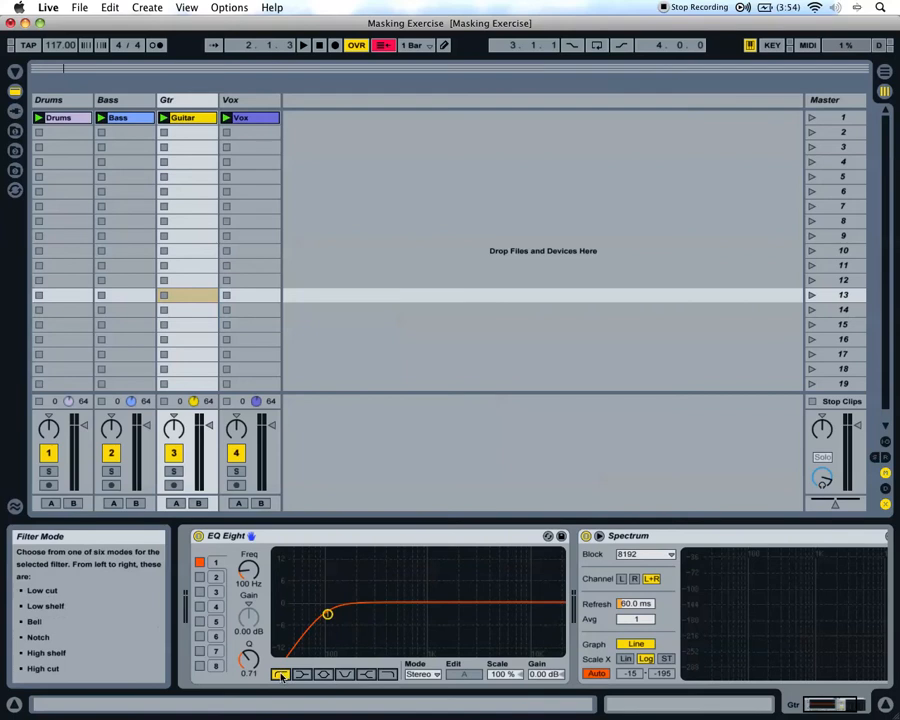
pyautogui.click(15, 705)
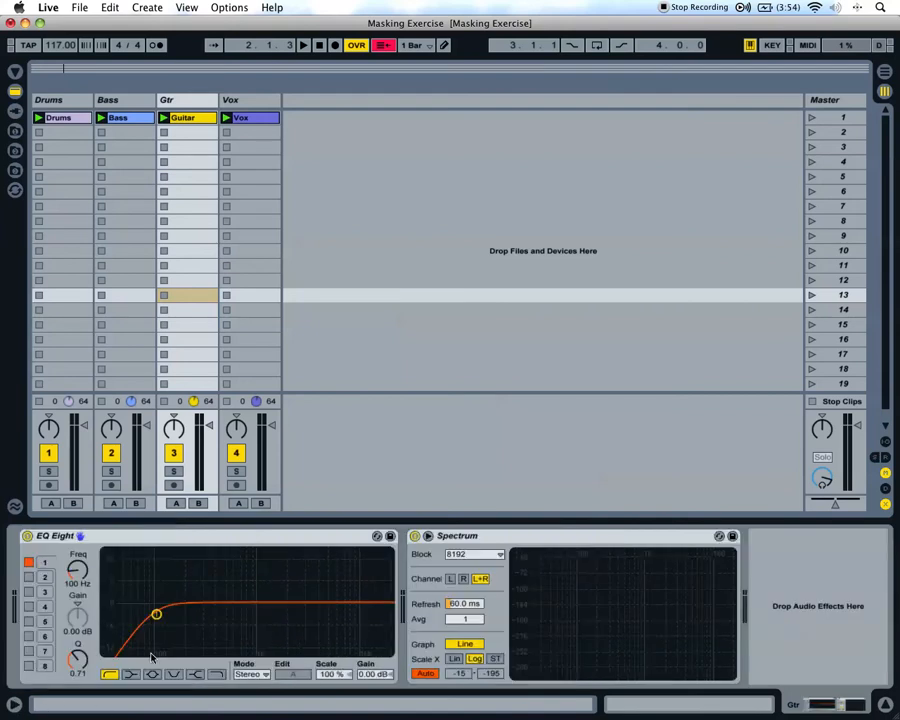
# Solo the Gtr track and play the Guitar clip briefly to examine its frequency spectrum.
pyautogui.click(173, 472)
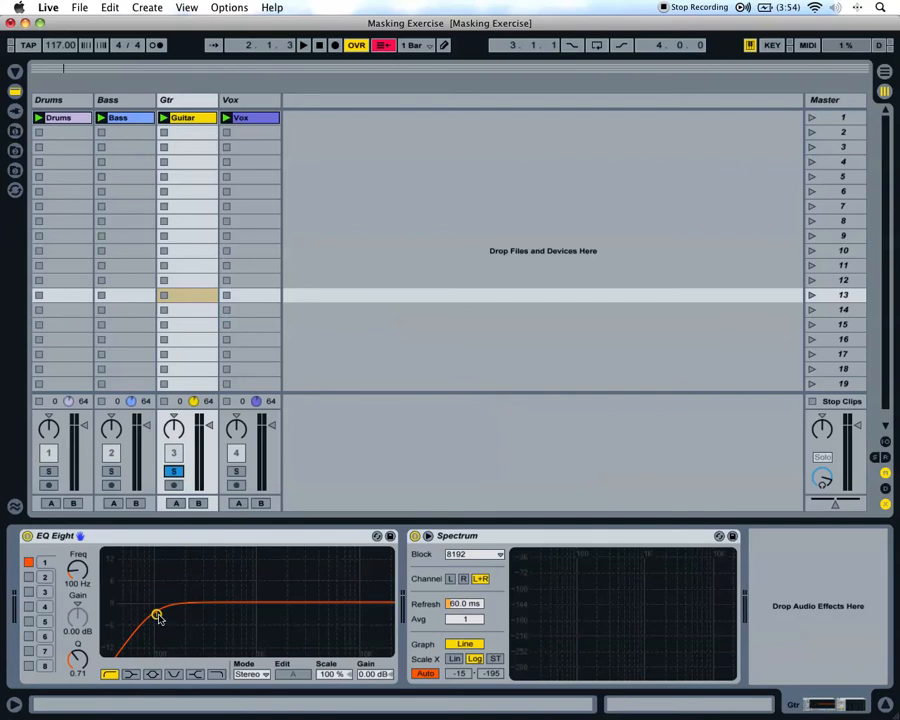
pyautogui.click(182, 119)
pyautogui.press('space')
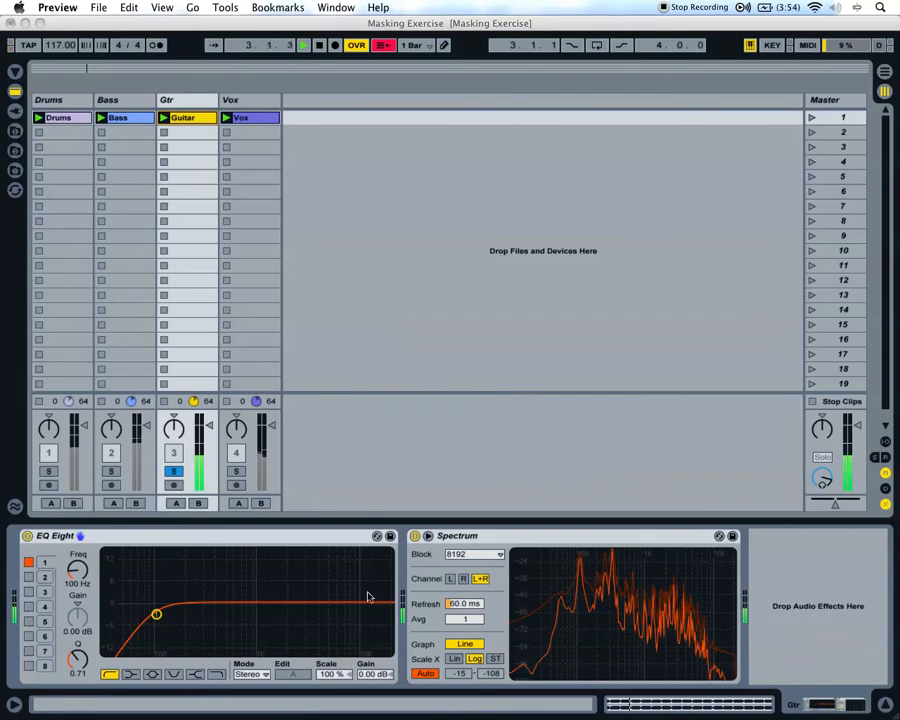
pyautogui.press('space')
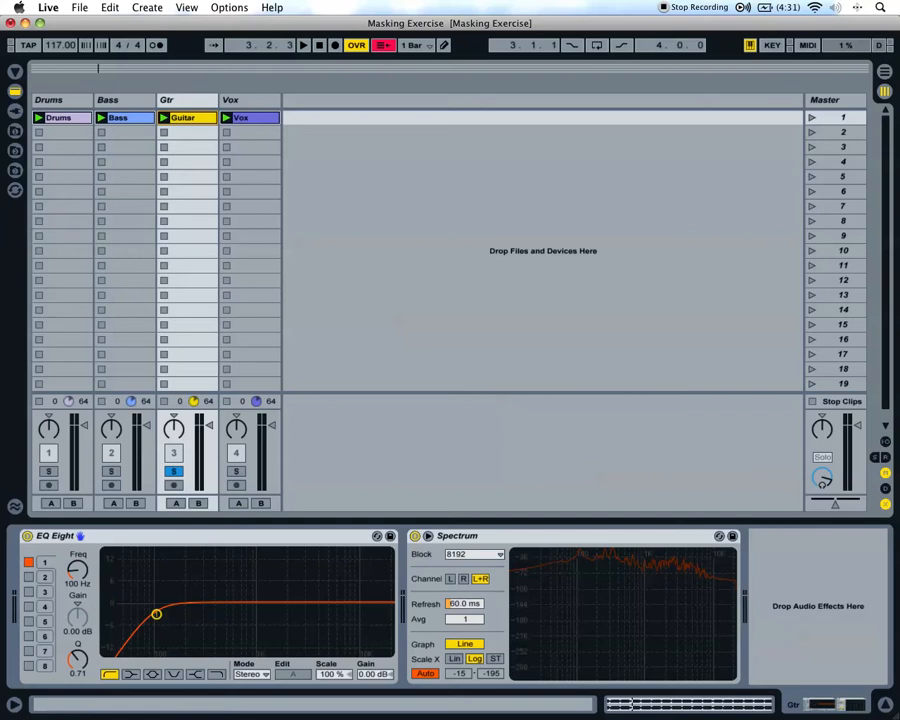
# Set the low-cut frequency of EQ Eight band 1 to about 198 Hz while the guitar plays.
pyautogui.press('super+Tab')
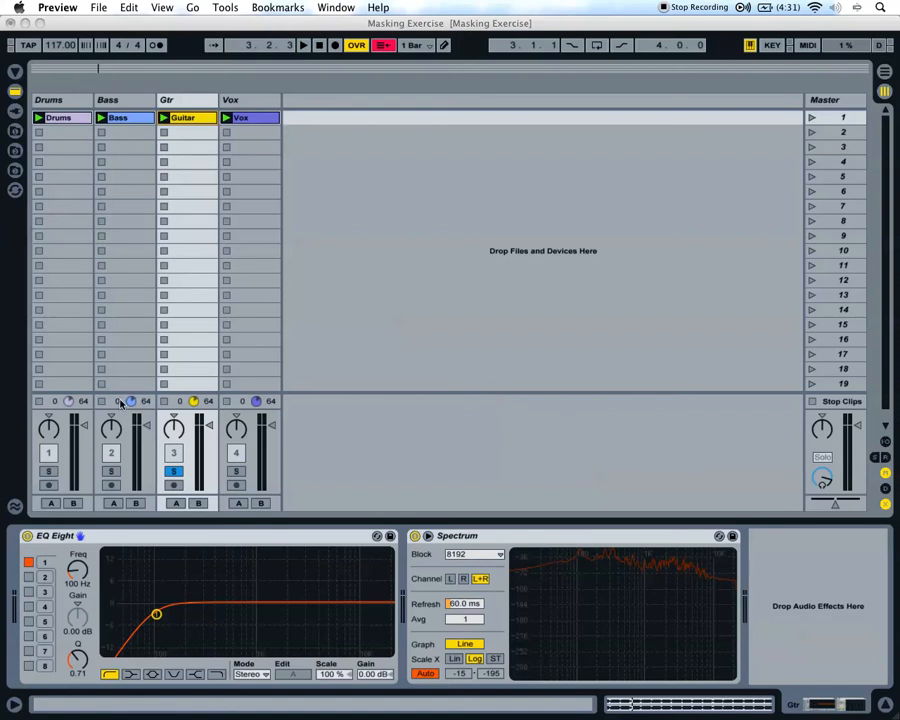
pyautogui.press('super+Tab')
pyautogui.press('space')
pyautogui.moveTo(156, 613); pyautogui.dragTo(190, 613)
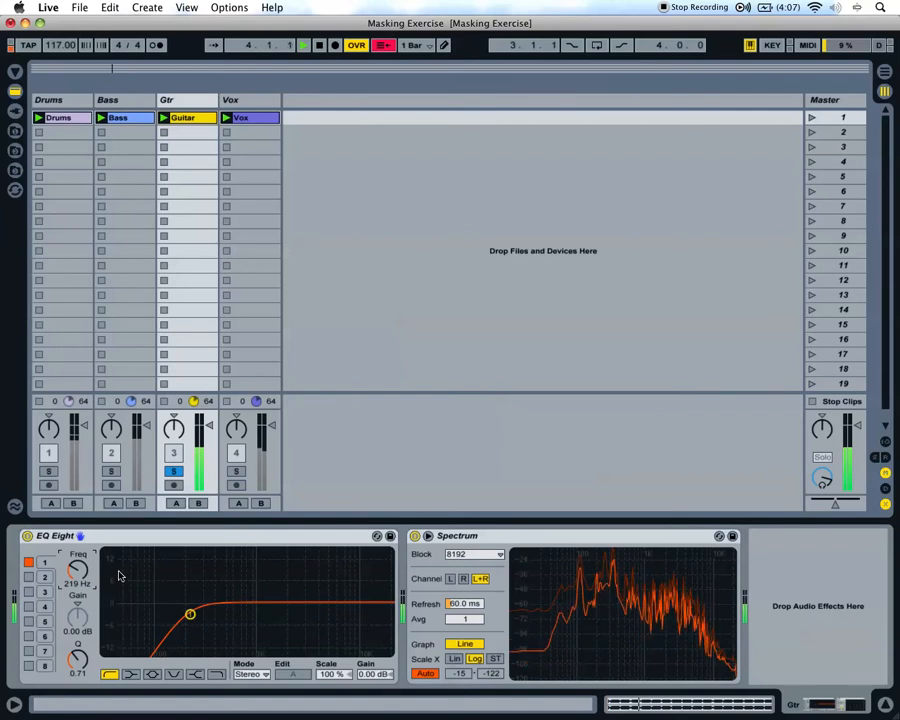
pyautogui.moveTo(76, 570); pyautogui.dragTo(76, 580)
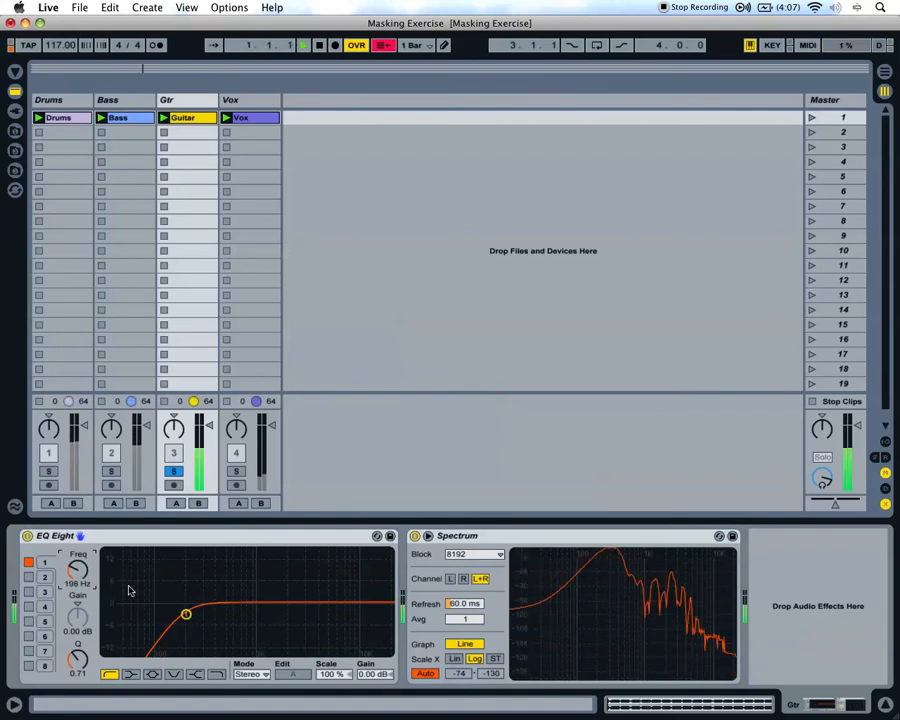
# Compare the soloed guitar with EQ Eight bypassed and active during playback.
pyautogui.click(26, 536)
pyautogui.press('space')
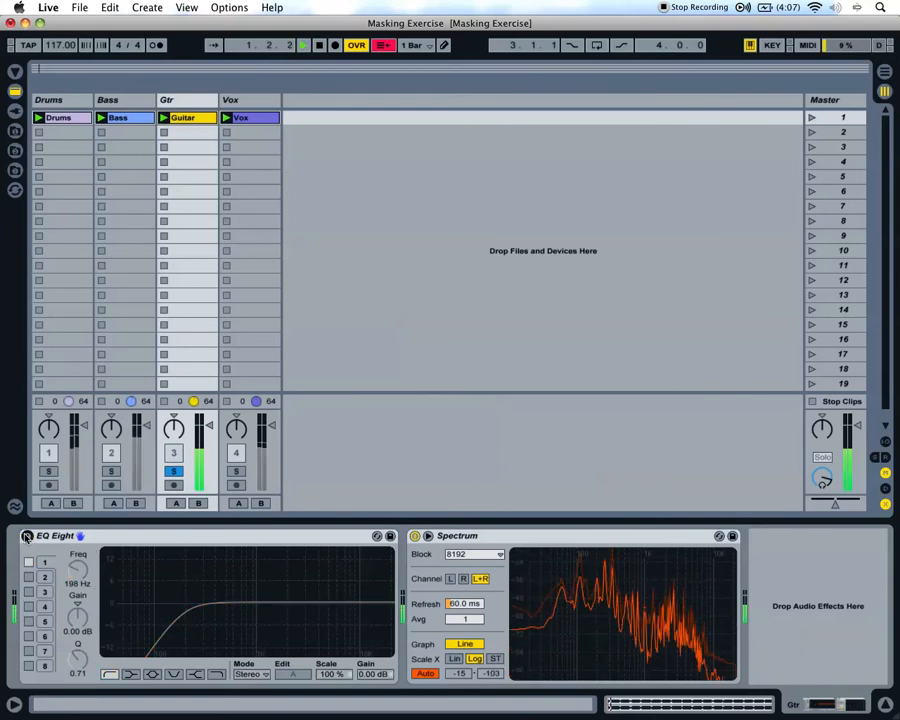
pyautogui.click(26, 536)
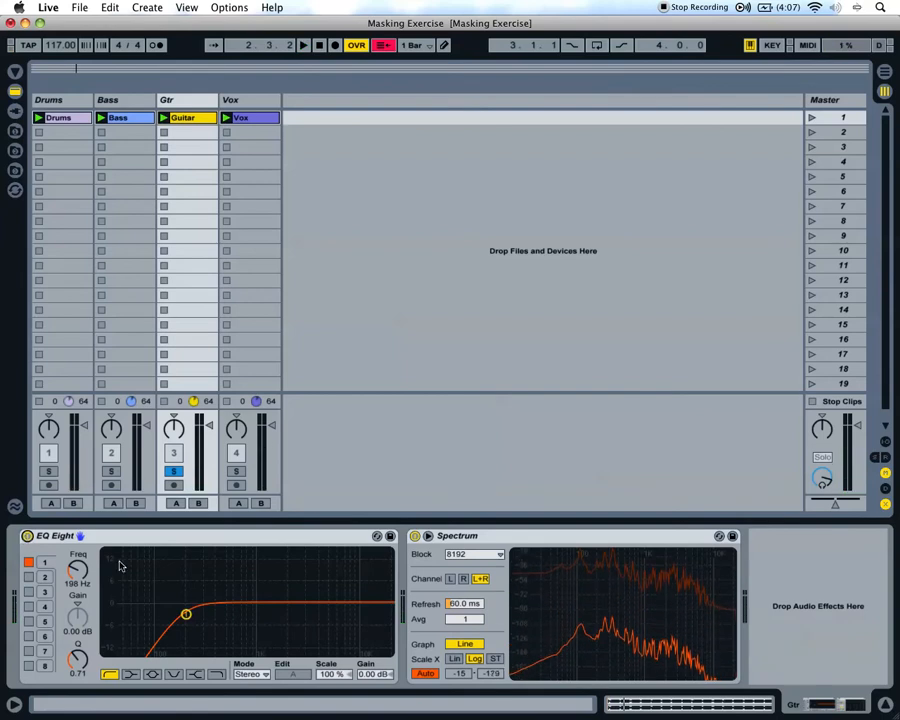
# Solo Bass together with the guitar and compare playback with the guitar's EQ Eight bypassed and active.
pyautogui.click(112, 472)
pyautogui.press('space')
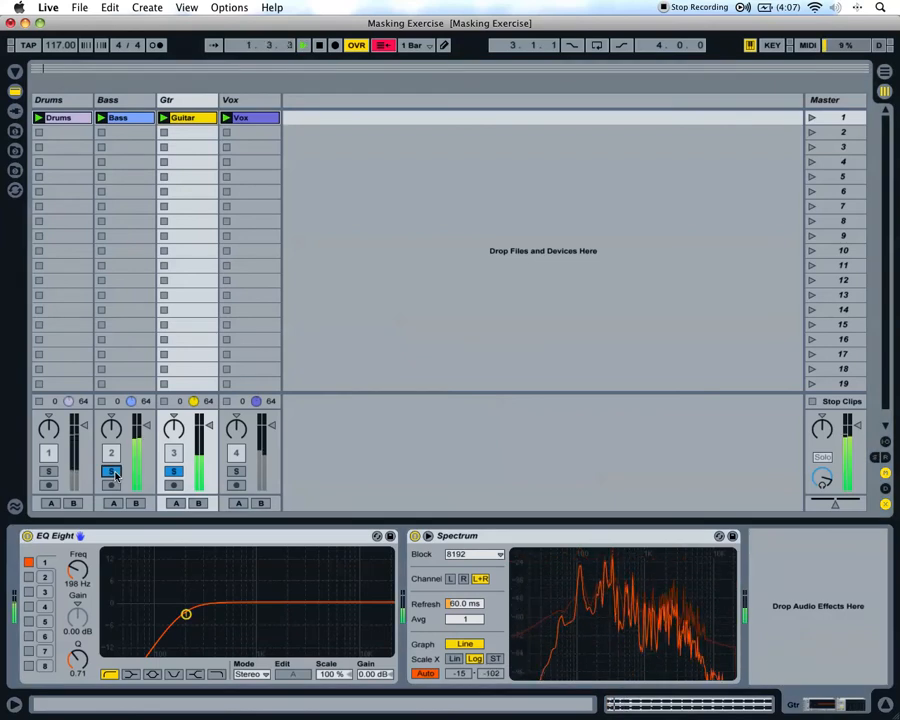
pyautogui.click(188, 119)
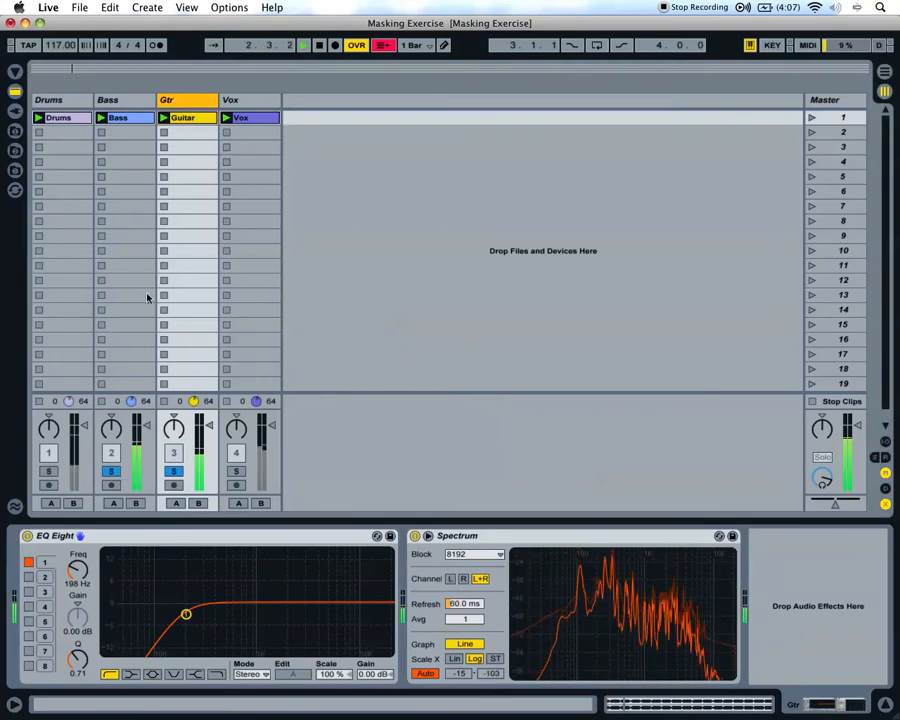
pyautogui.click(27, 536)
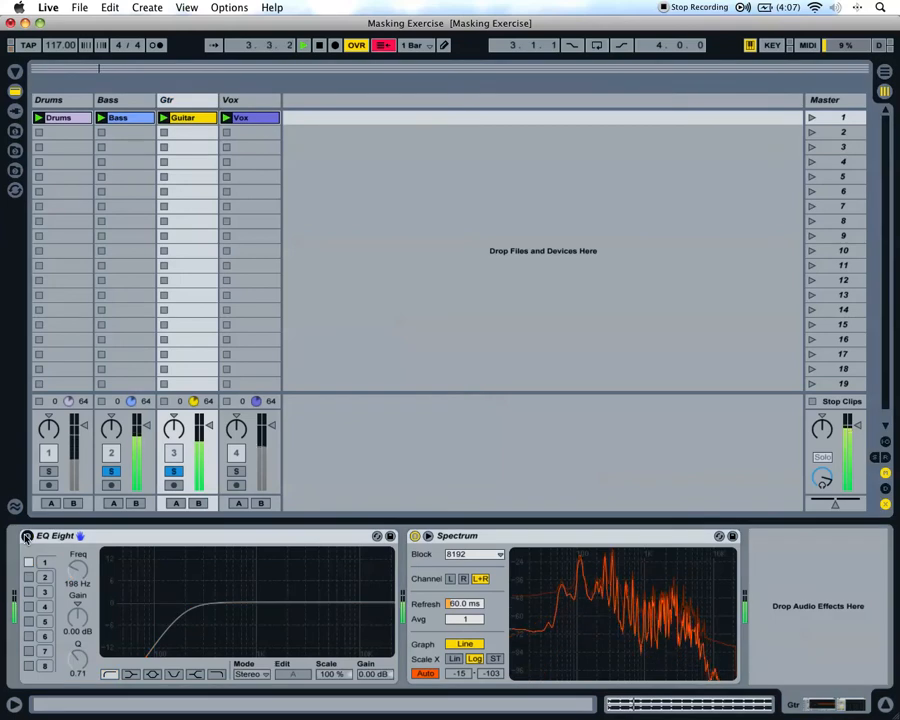
pyautogui.click(27, 536)
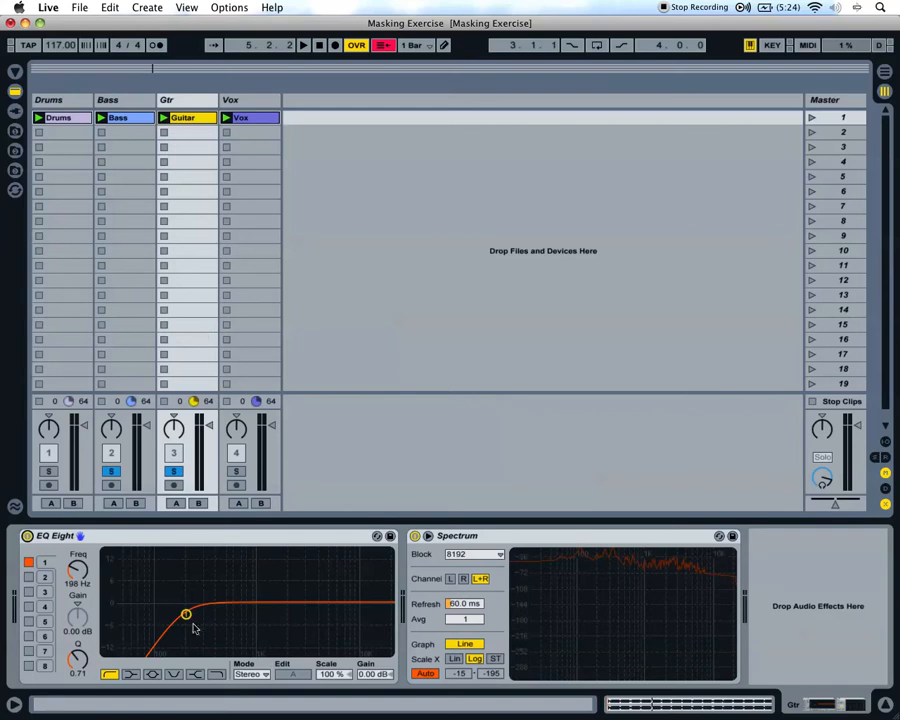
# Solo the Vox and Gtr tracks without Bass, and play them while examining the Vox track's spectrum.
pyautogui.press('super+Tab')
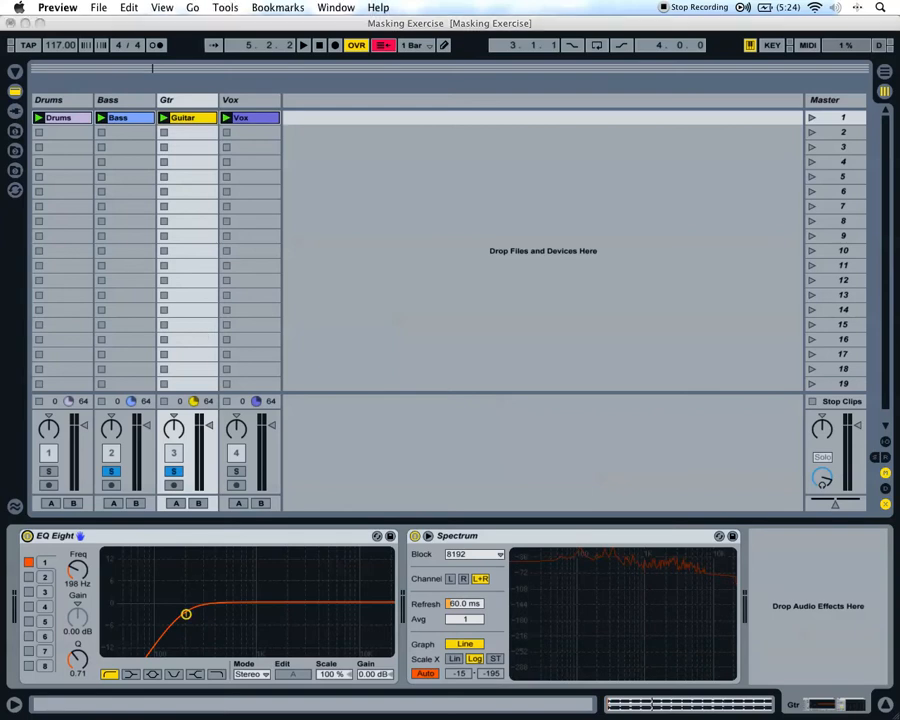
pyautogui.click(288, 399)
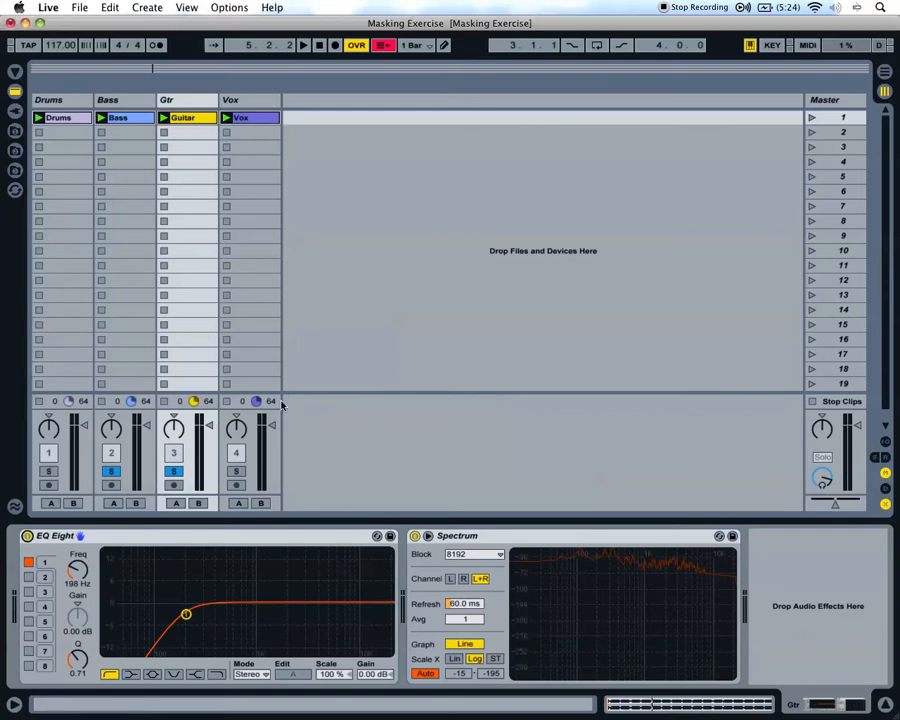
pyautogui.click(111, 471)
pyautogui.click(233, 475)
pyautogui.keyDown('super'); pyautogui.click(174, 473); pyautogui.keyUp('super')
pyautogui.click(243, 104)
pyautogui.press('space')
pyautogui.moveTo(597, 613)
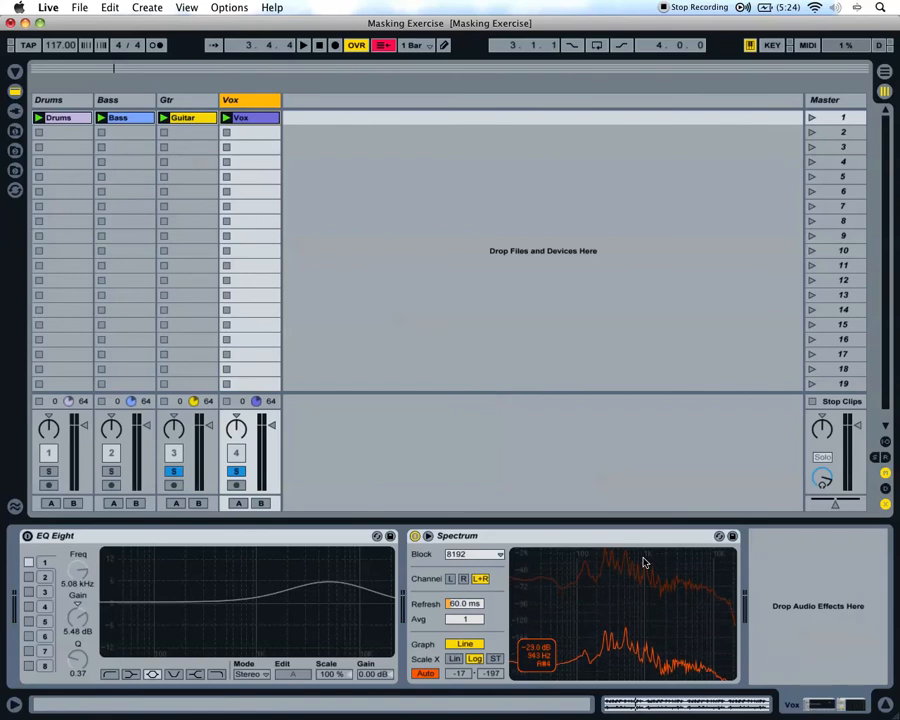
# Play with the Gtr track selected, then enable band 2 of its EQ Eight at about 1.78 kHz.
pyautogui.click(175, 99)
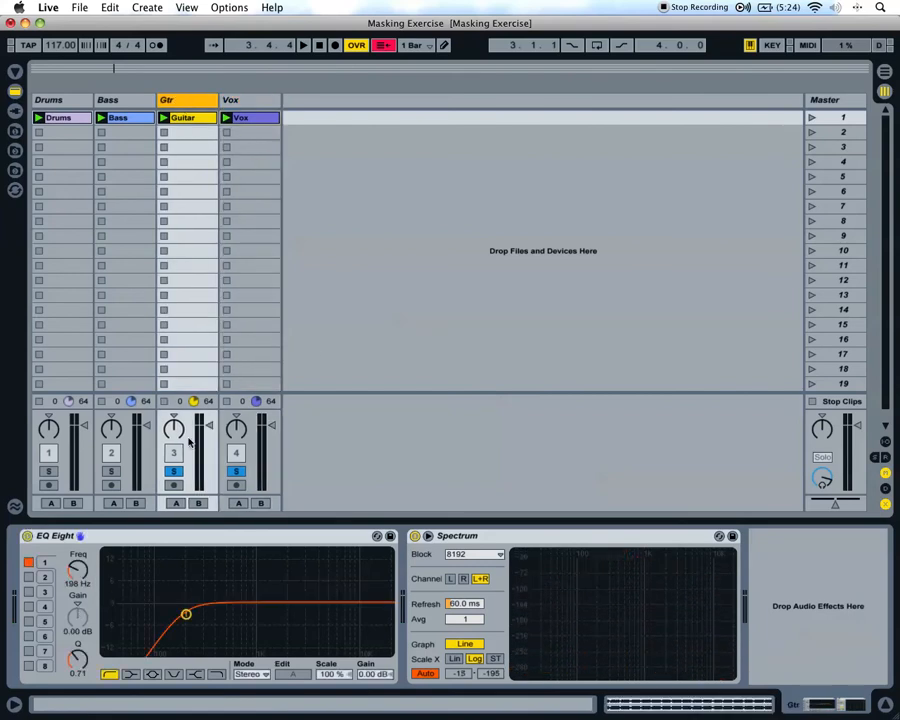
pyautogui.press('space')
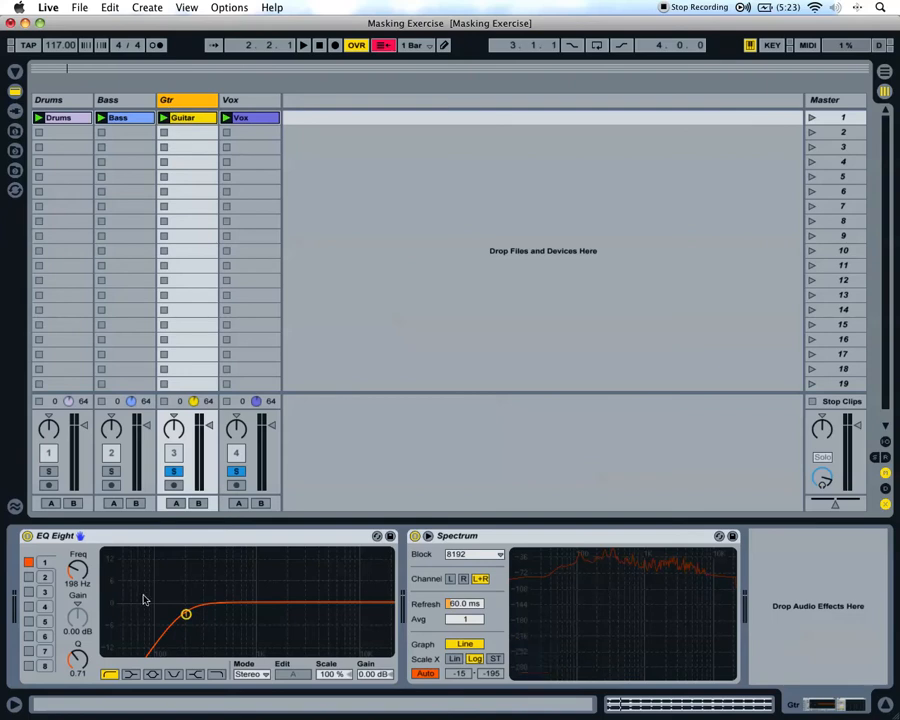
pyautogui.click(28, 577)
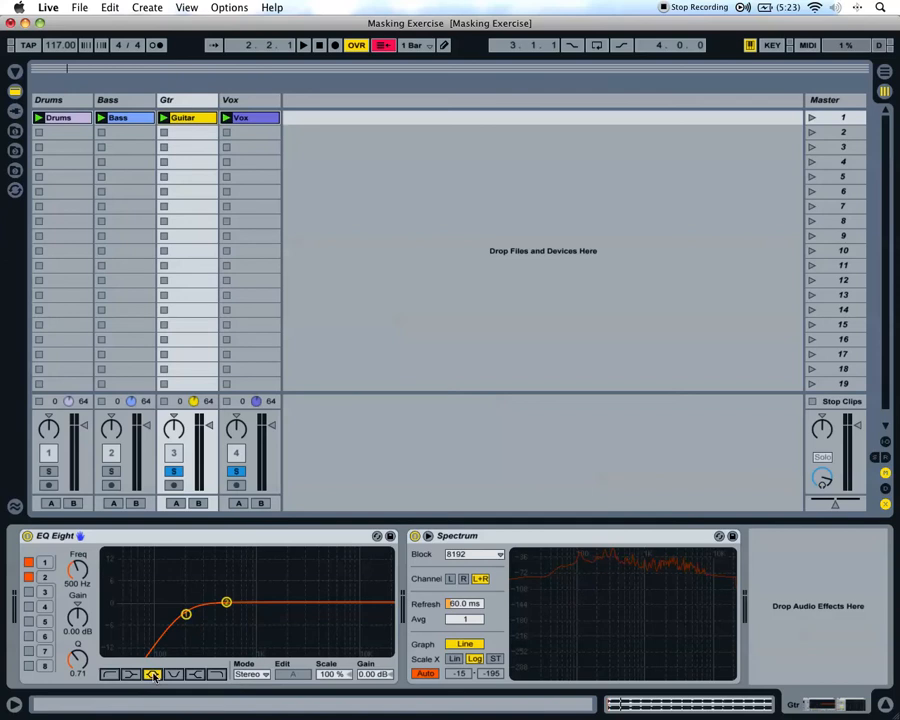
pyautogui.moveTo(77, 569); pyautogui.dragTo(77, 545)
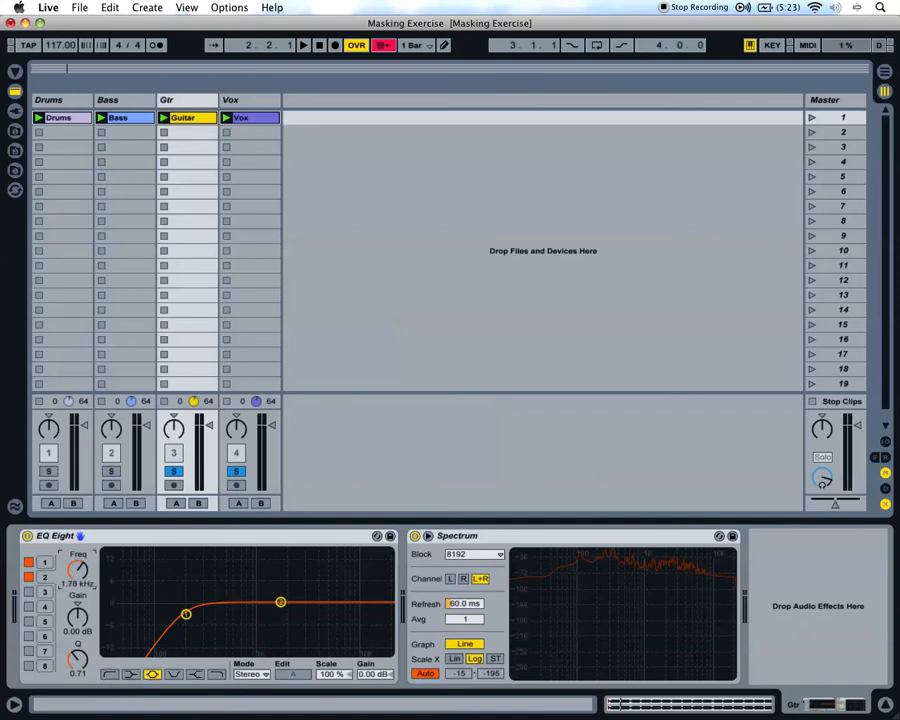
# Boost band 2 of the guitar's EQ Eight by 11.0 dB at 3.34 kHz with a Q of about 1.52.
pyautogui.moveTo(76, 612); pyautogui.dragTo(76, 566)
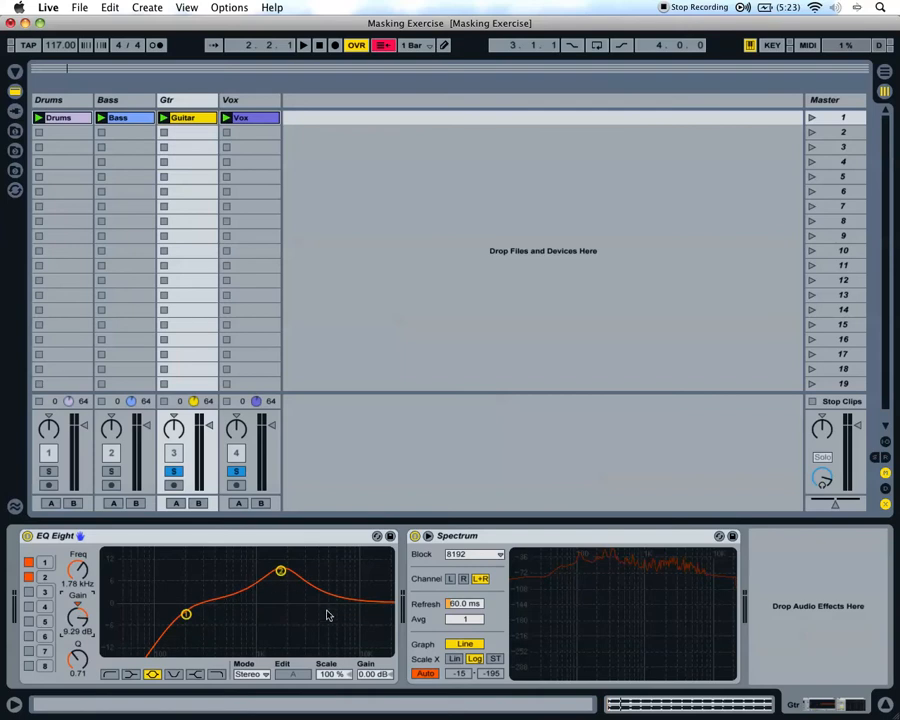
pyautogui.moveTo(77, 569); pyautogui.dragTo(77, 561)
pyautogui.click(185, 615)
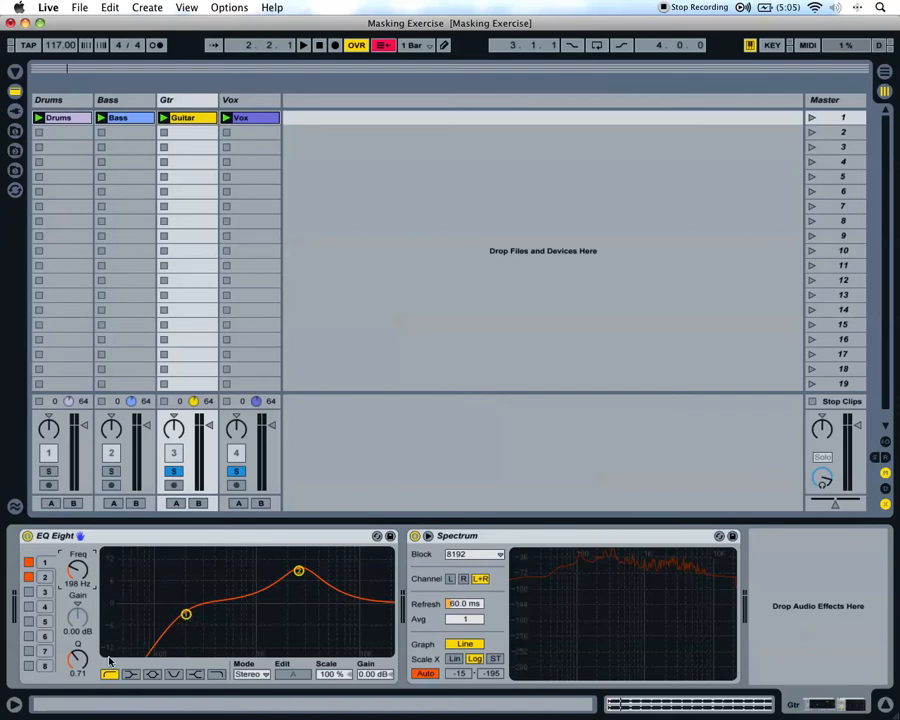
pyautogui.click(43, 580)
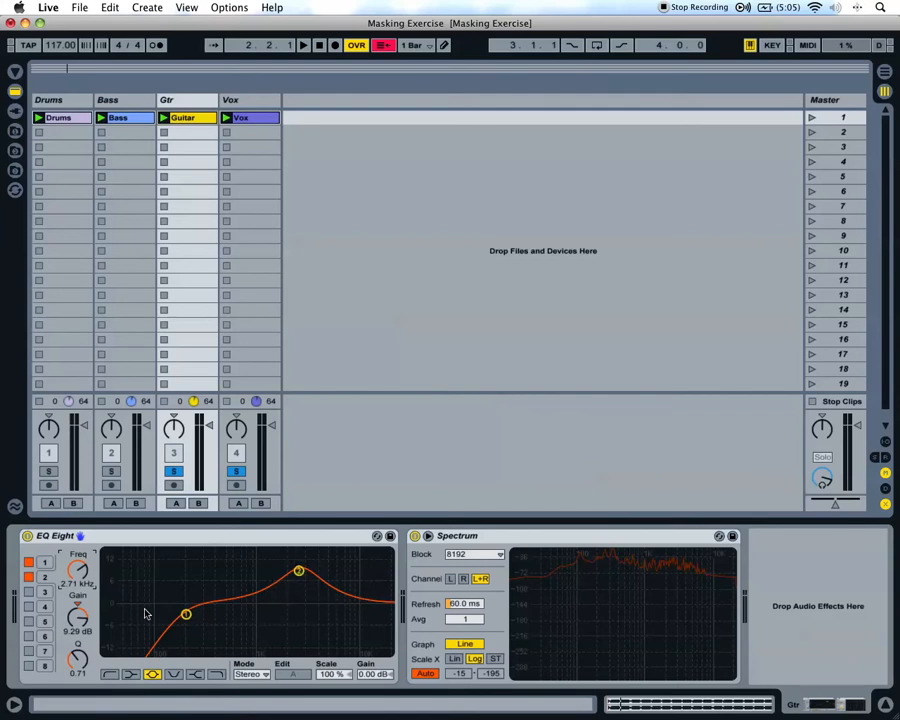
pyautogui.moveTo(82, 563)
pyautogui.mouseDown()
pyautogui.moveTo(82, 578)
pyautogui.moveTo(82, 540)
pyautogui.moveTo(82, 554)
pyautogui.mouseUp()
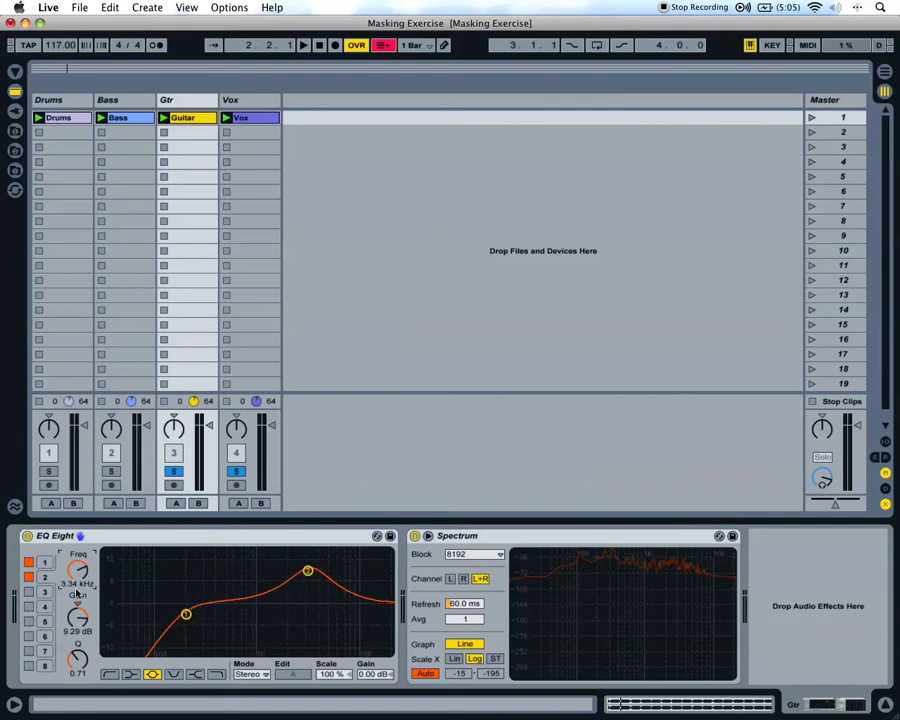
pyautogui.moveTo(78, 617)
pyautogui.mouseDown()
pyautogui.moveTo(78, 700)
pyautogui.moveTo(78, 610)
pyautogui.mouseUp()
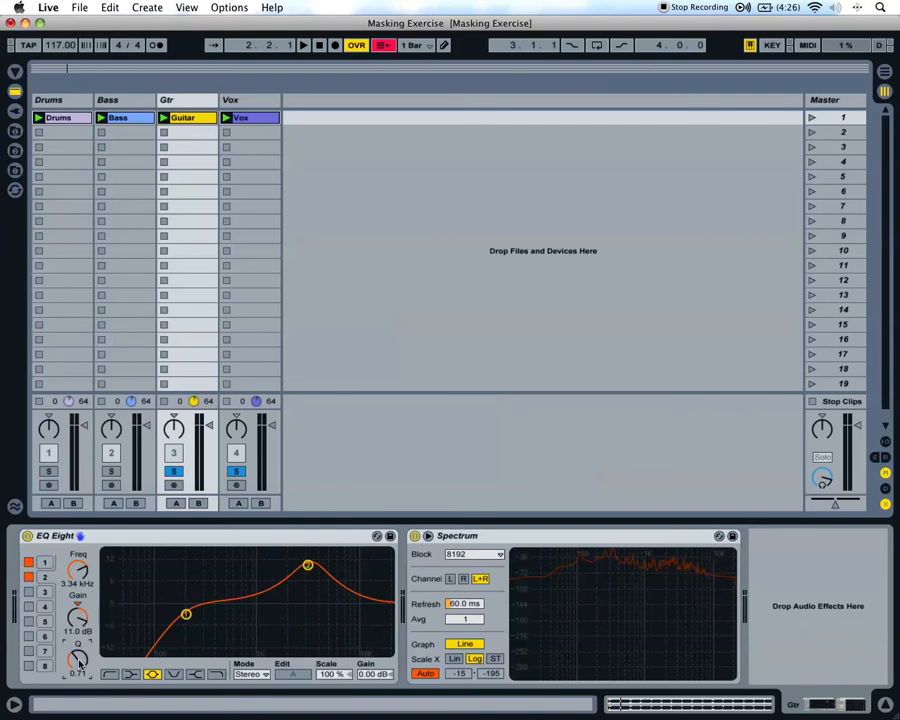
pyautogui.moveTo(80, 663)
pyautogui.mouseDown()
pyautogui.moveTo(80, 600)
pyautogui.moveTo(80, 710)
pyautogui.moveTo(80, 680)
pyautogui.mouseUp()
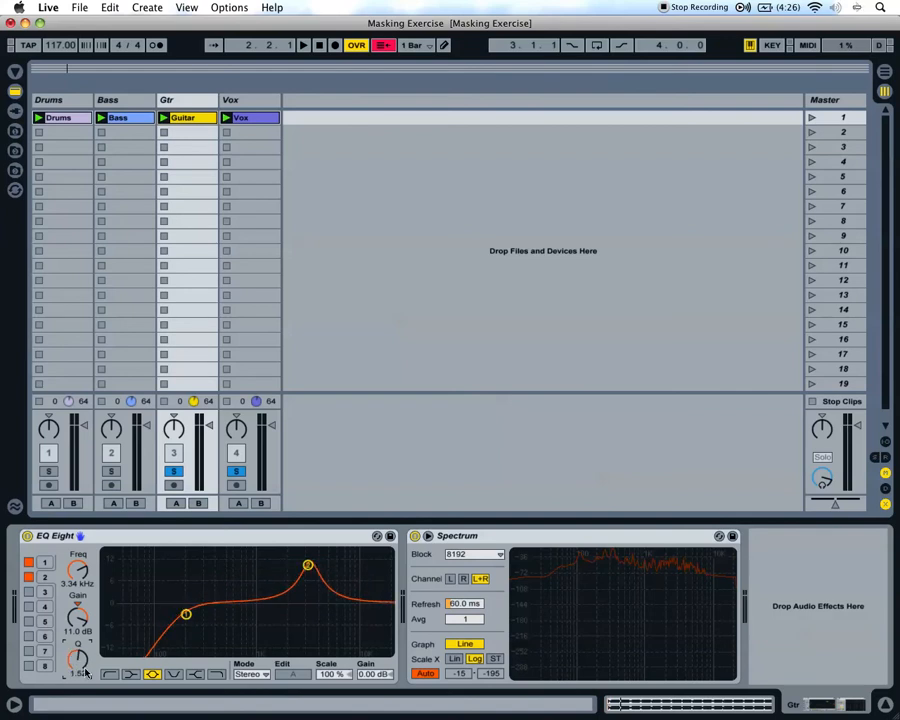
# Set band 2 of the guitar's EQ Eight to a broad cut of -5.95 dB at 433 Hz with a Q of 0.37.
pyautogui.moveTo(78, 616); pyautogui.dragTo(78, 654)
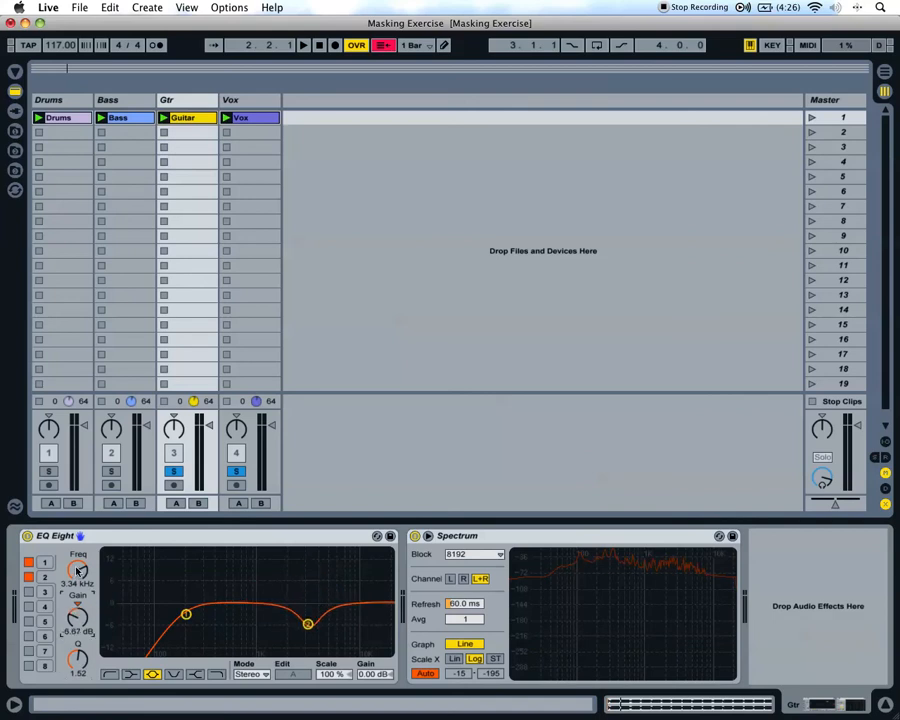
pyautogui.moveTo(79, 570); pyautogui.dragTo(79, 609)
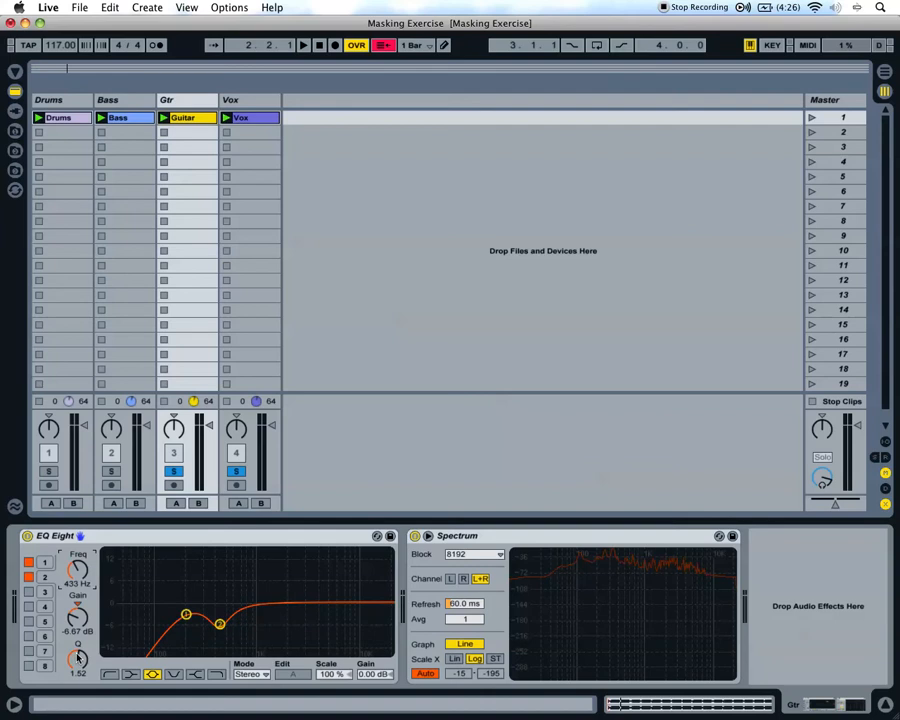
pyautogui.moveTo(78, 658); pyautogui.dragTo(78, 676)
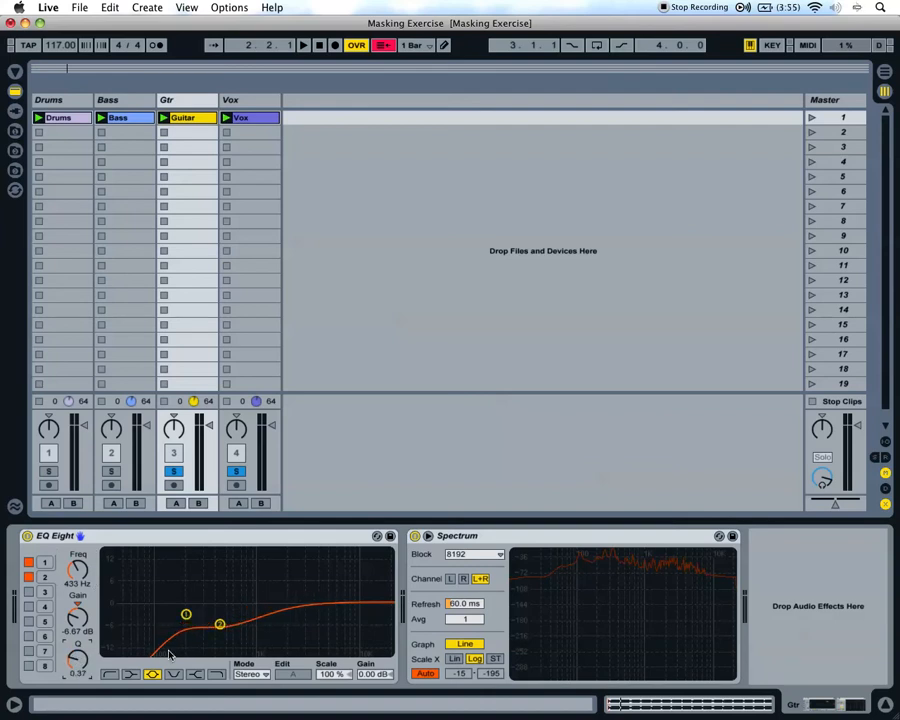
pyautogui.moveTo(77, 620); pyautogui.dragTo(77, 618)
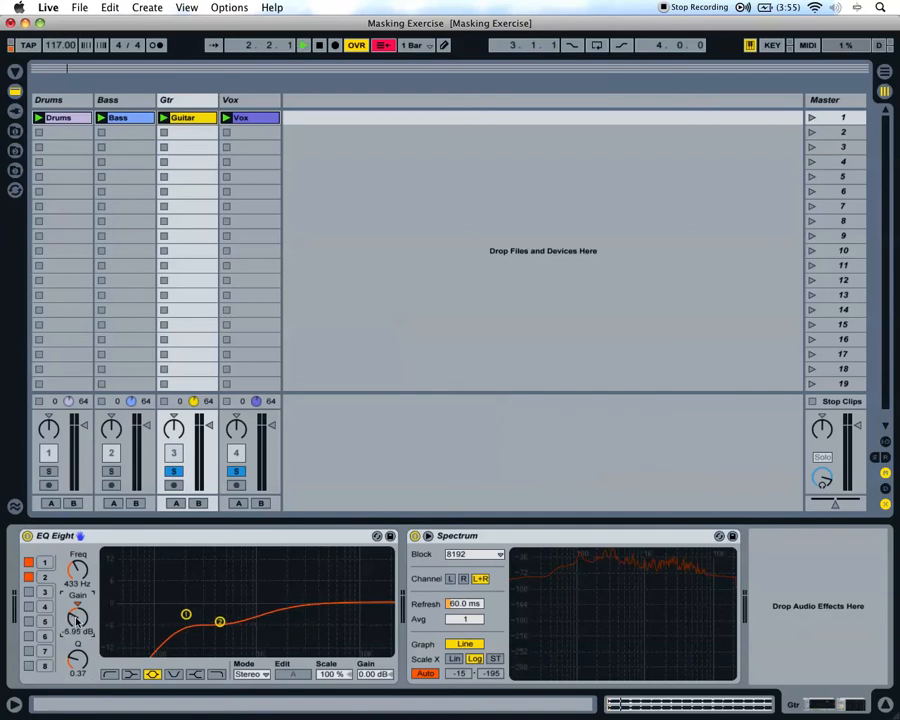
# Play the guitar soloed without Vox and compare band 2 of its EQ Eight disabled and enabled.
pyautogui.press('space')
pyautogui.click(230, 472)
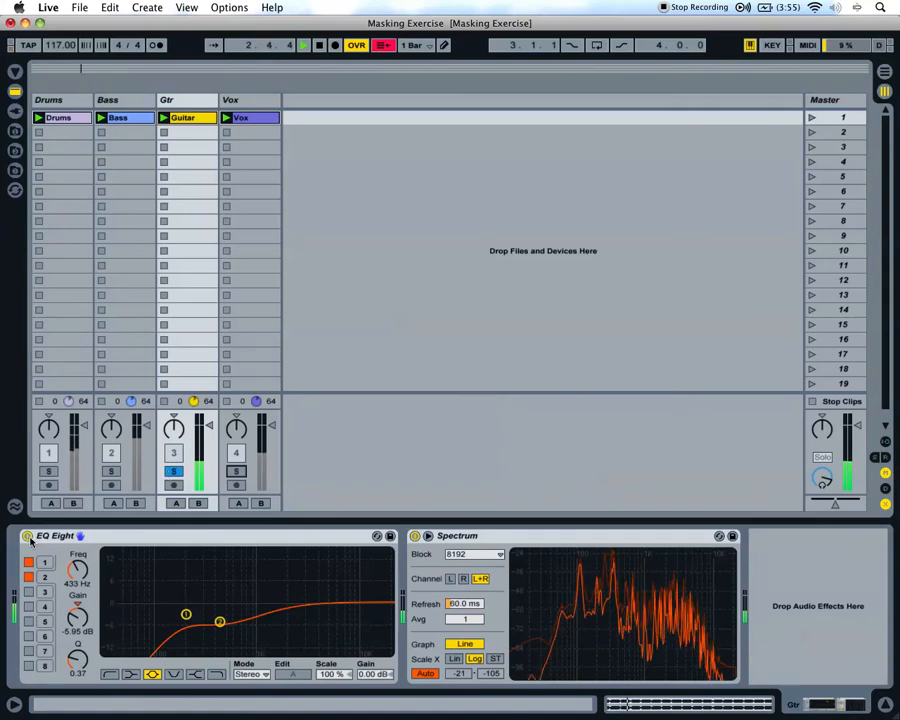
pyautogui.click(28, 577)
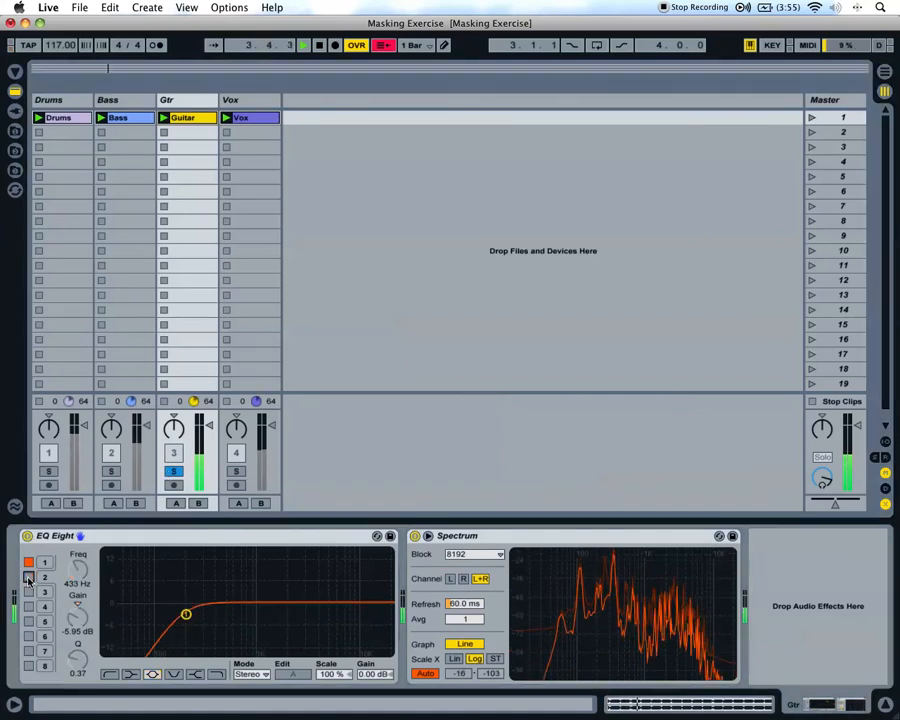
pyautogui.click(28, 577)
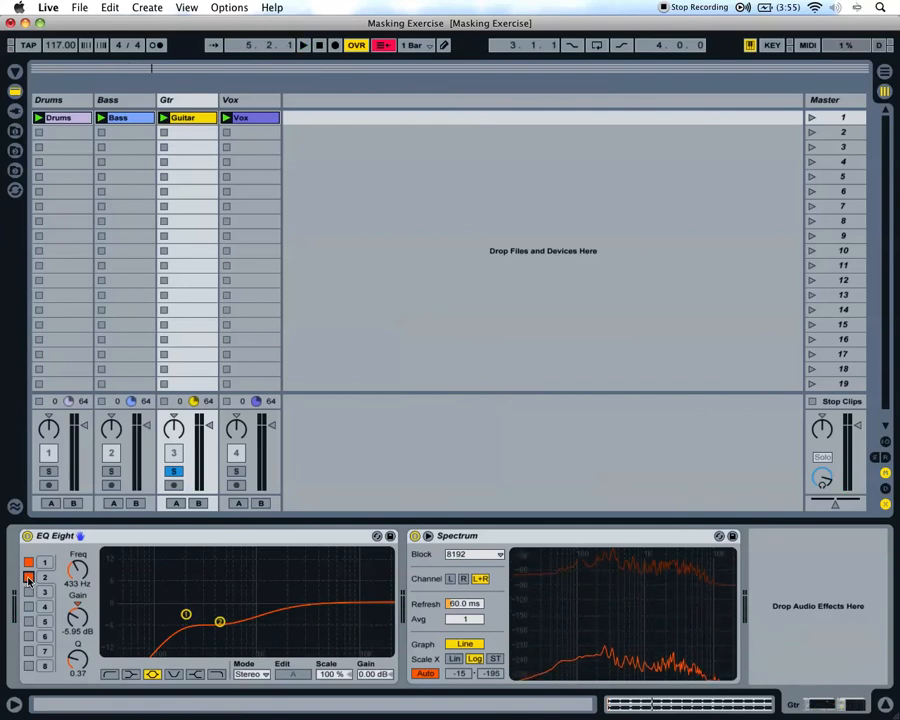
# Solo Vox together with the guitar again and play both tracks with the guitar's EQ Eight active.
pyautogui.click(236, 471)
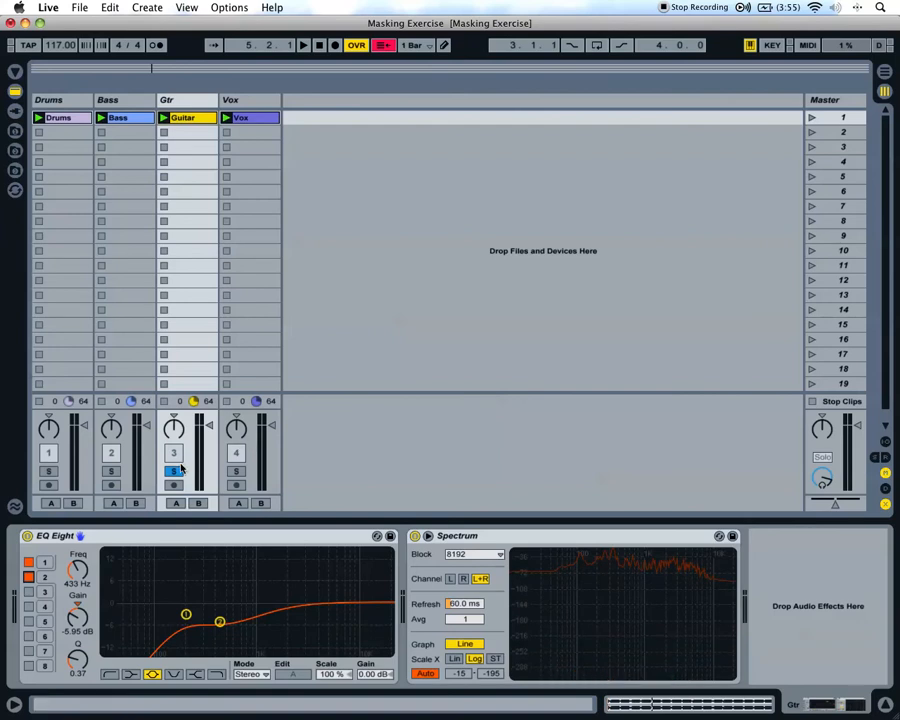
pyautogui.press('space')
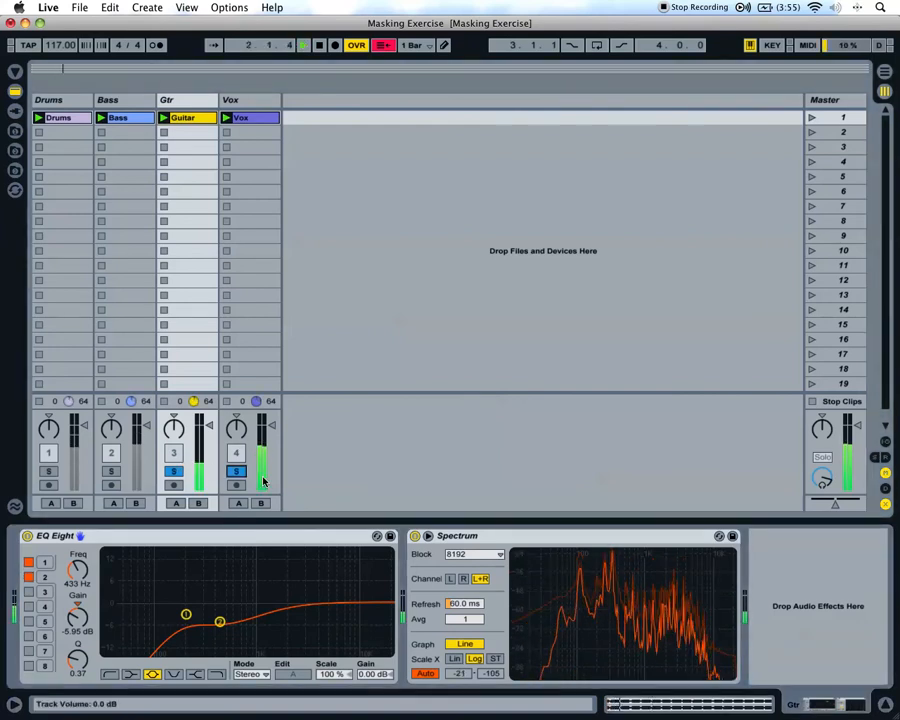
pyautogui.press('space')
pyautogui.click(490, 538)
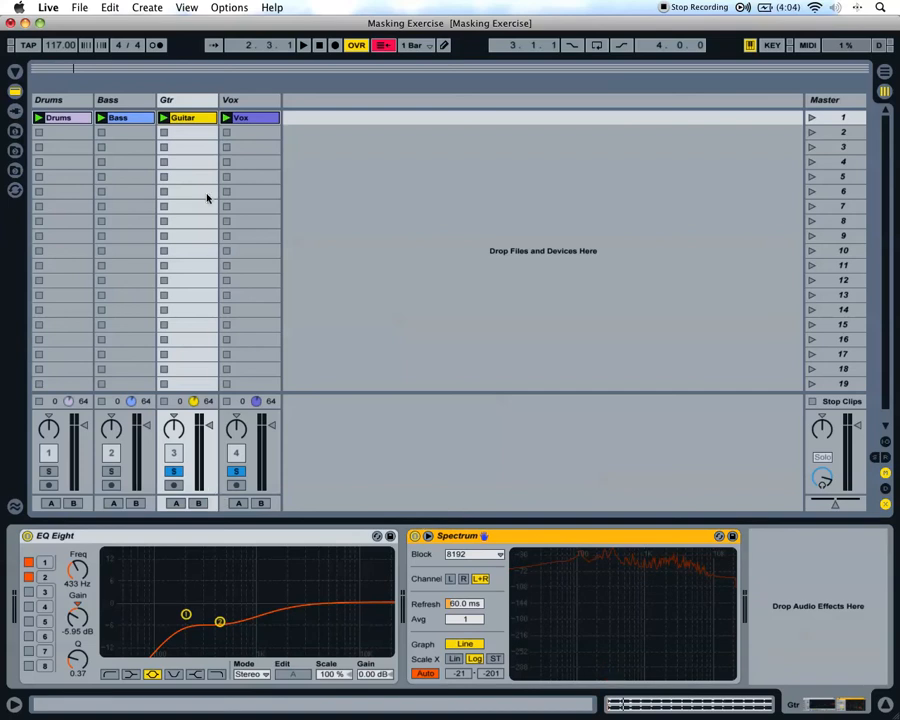
# Solo only the Vox track and activate its EQ Eight during playback.
pyautogui.click(175, 471)
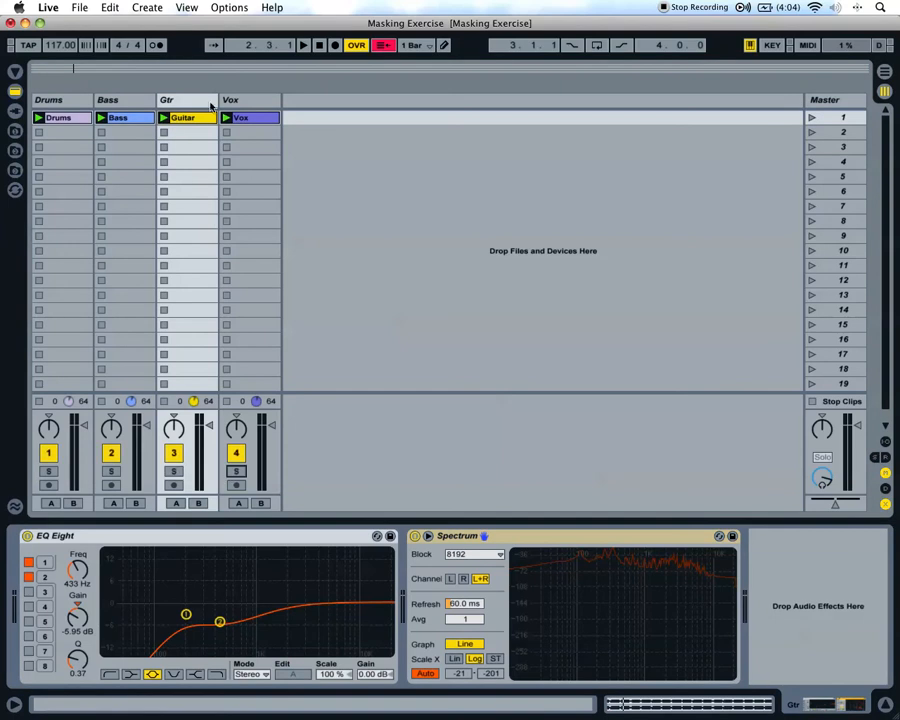
pyautogui.click(245, 104)
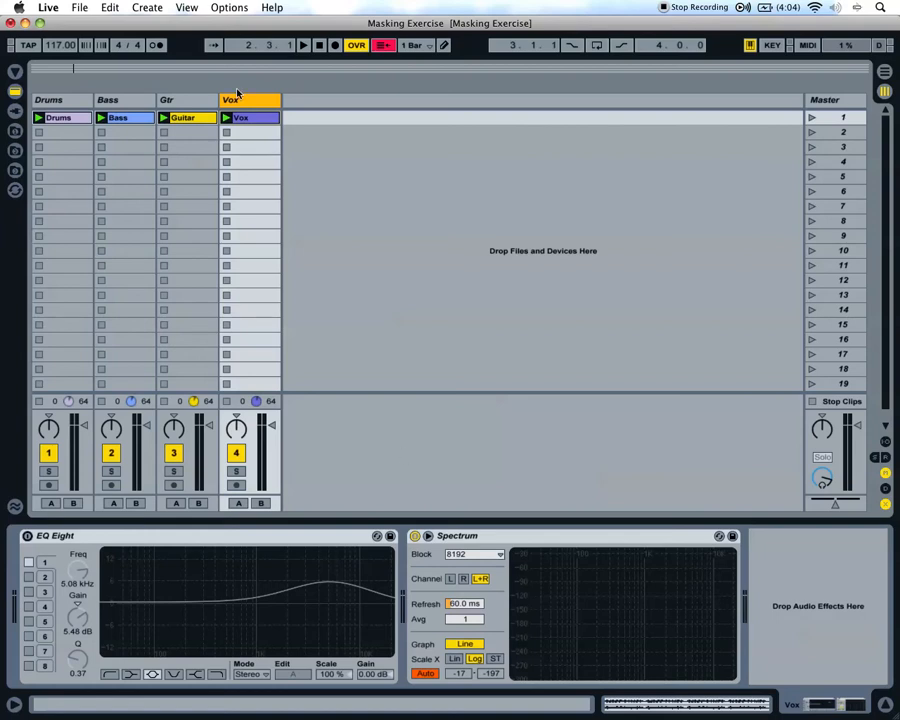
pyautogui.click(236, 471)
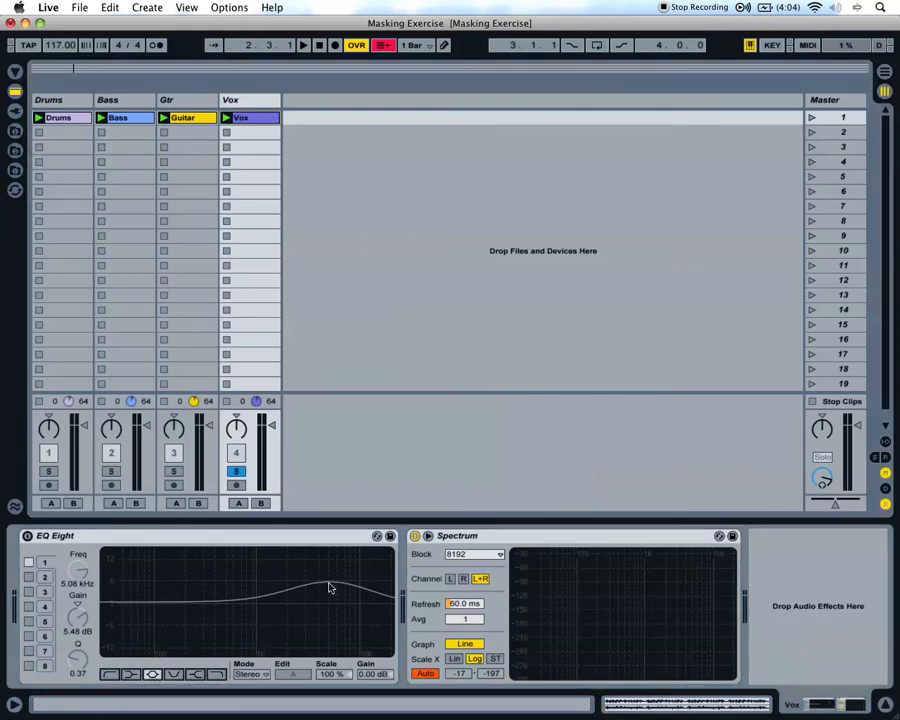
pyautogui.press('space')
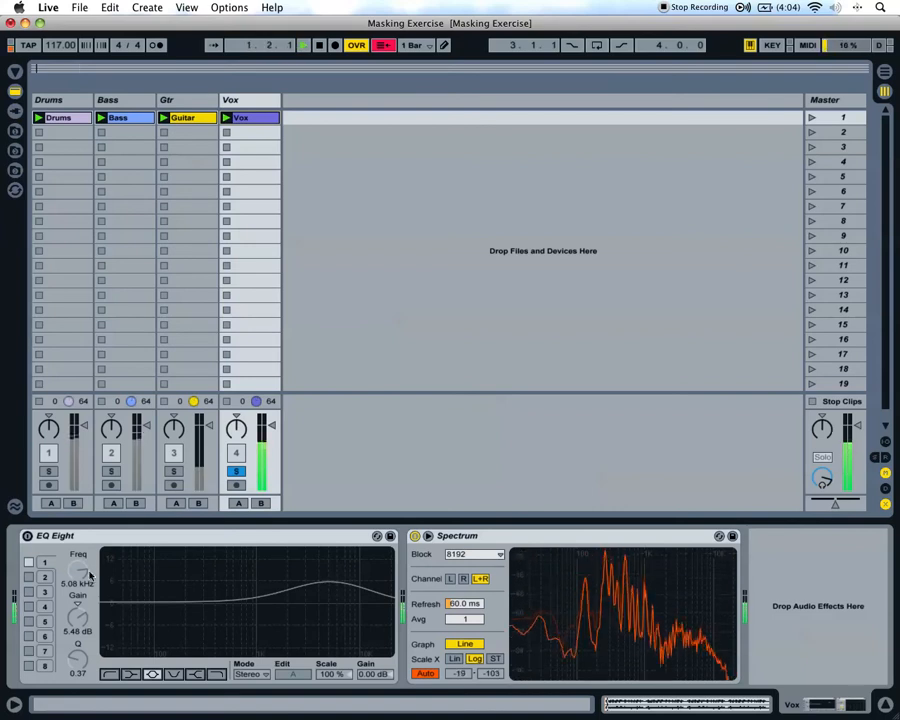
pyautogui.click(26, 536)
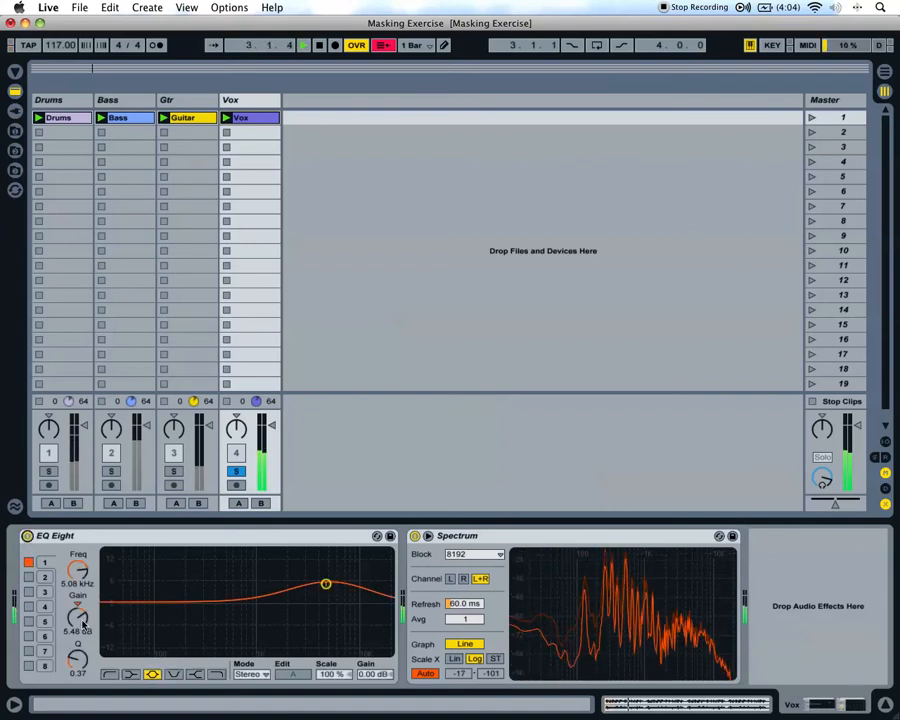
pyautogui.press('space')
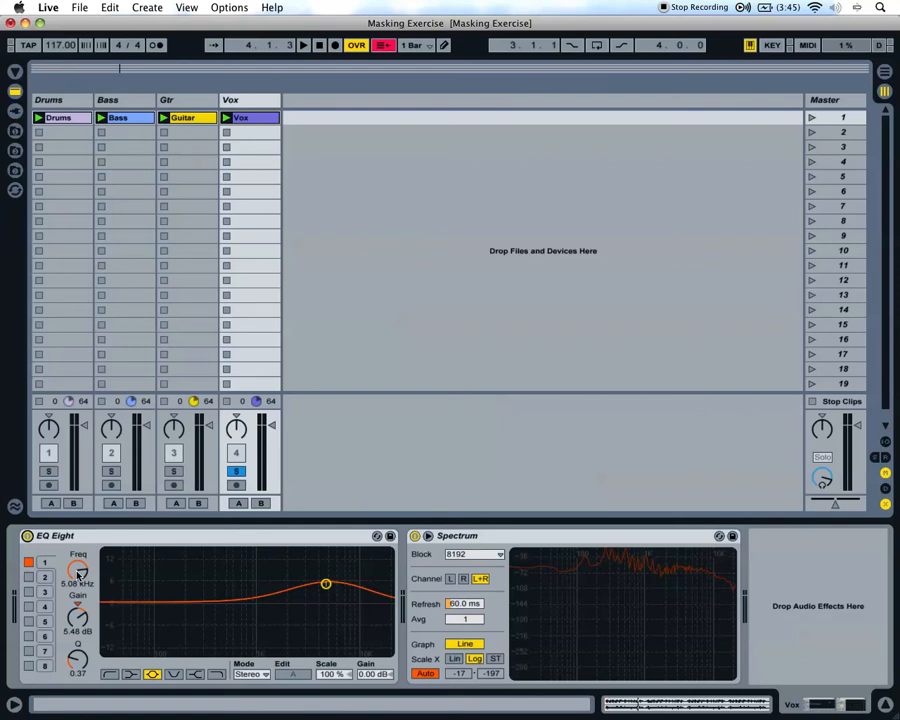
# Set the Vox EQ Eight's band 1 to a 6.67 dB boost at 5.35 kHz, audition it, and unsolo Vox.
pyautogui.moveTo(78, 617)
pyautogui.mouseDown()
pyautogui.moveTo(66, 568)
pyautogui.moveTo(78, 567)
pyautogui.moveTo(78, 540)
pyautogui.moveTo(77, 629)
pyautogui.mouseUp()
pyautogui.press('space')
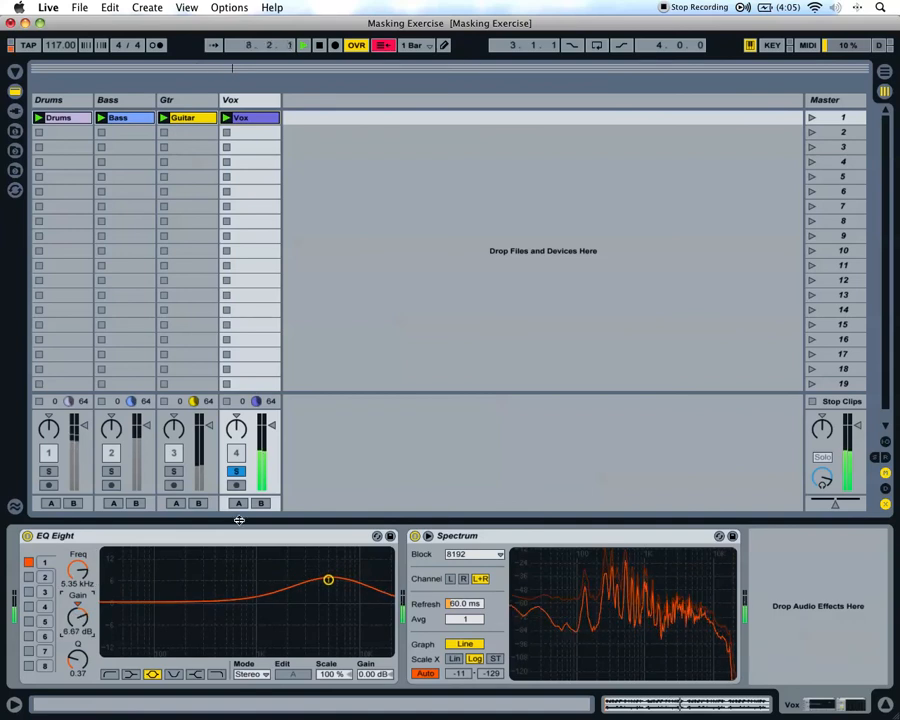
pyautogui.click(239, 471)
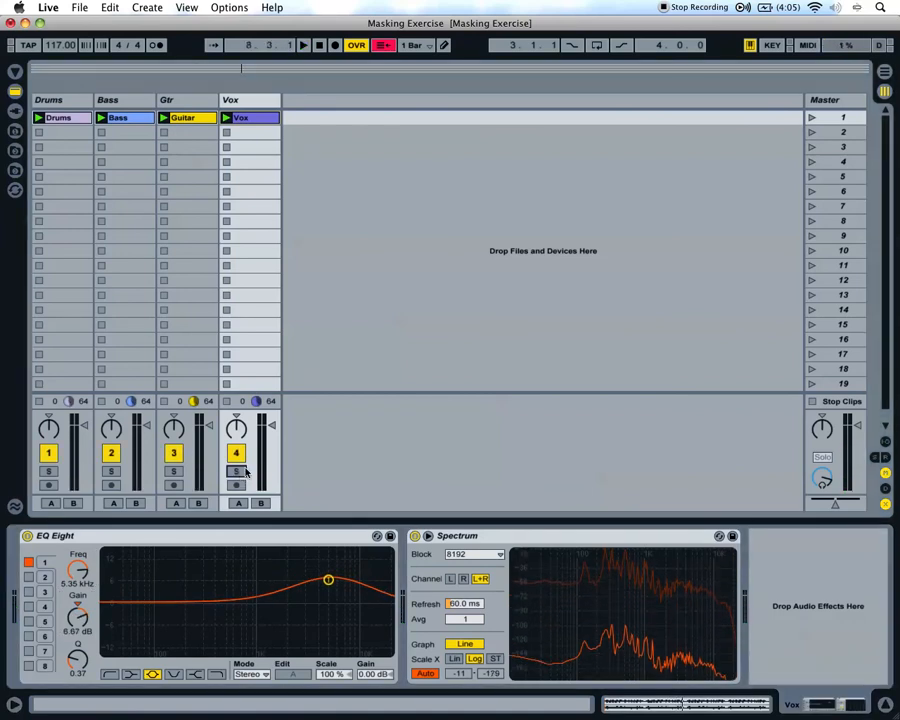
# Play the full mix with EQ Eight bypassed on the Gtr and Vox tracks.
pyautogui.click(246, 103)
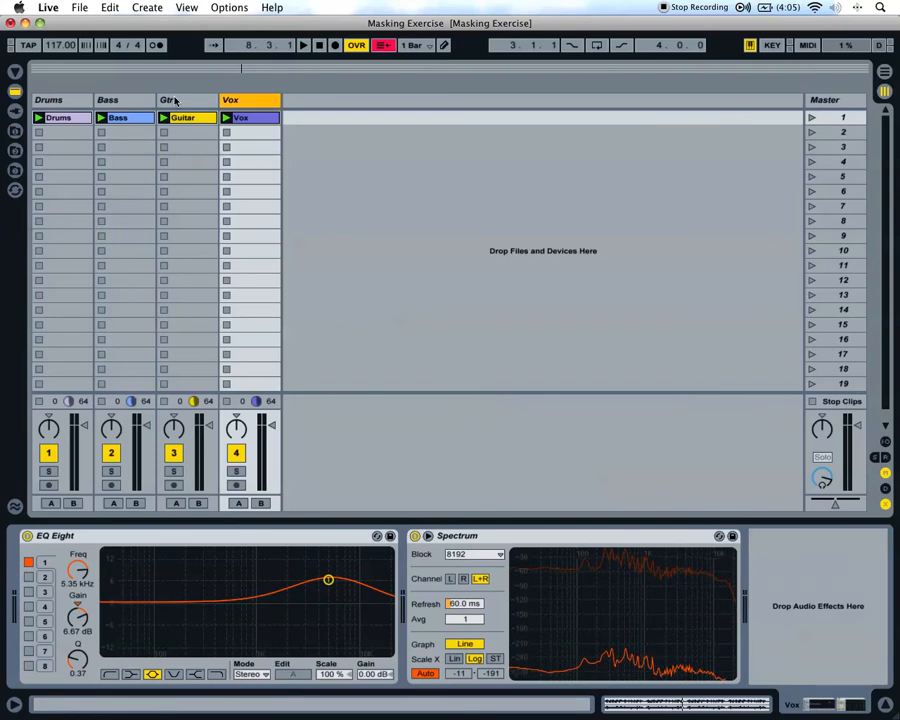
pyautogui.click(176, 101)
pyautogui.click(127, 100)
pyautogui.press('space')
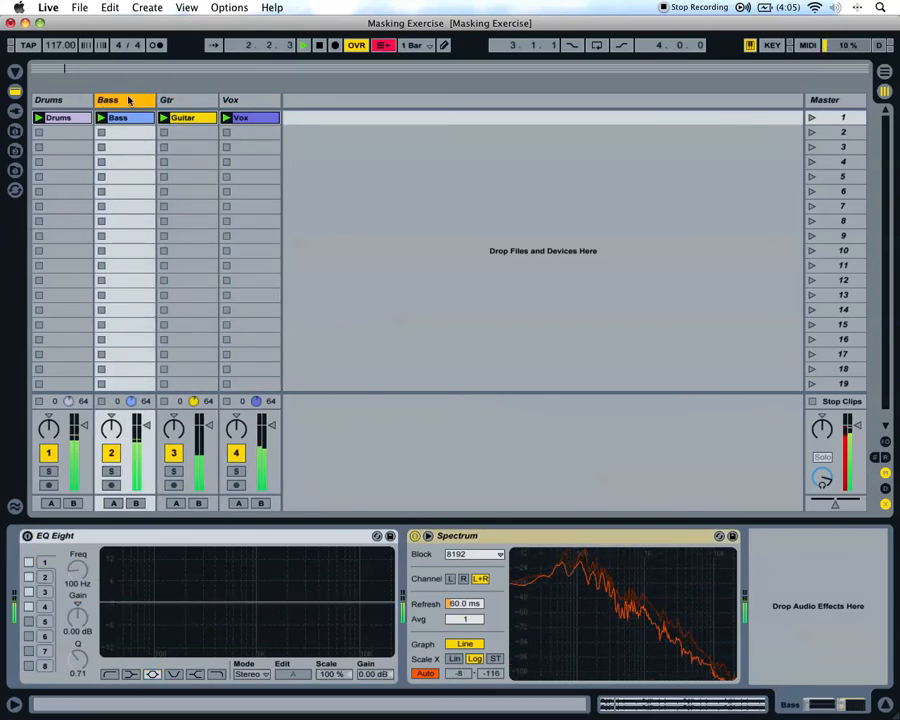
pyautogui.click(164, 100)
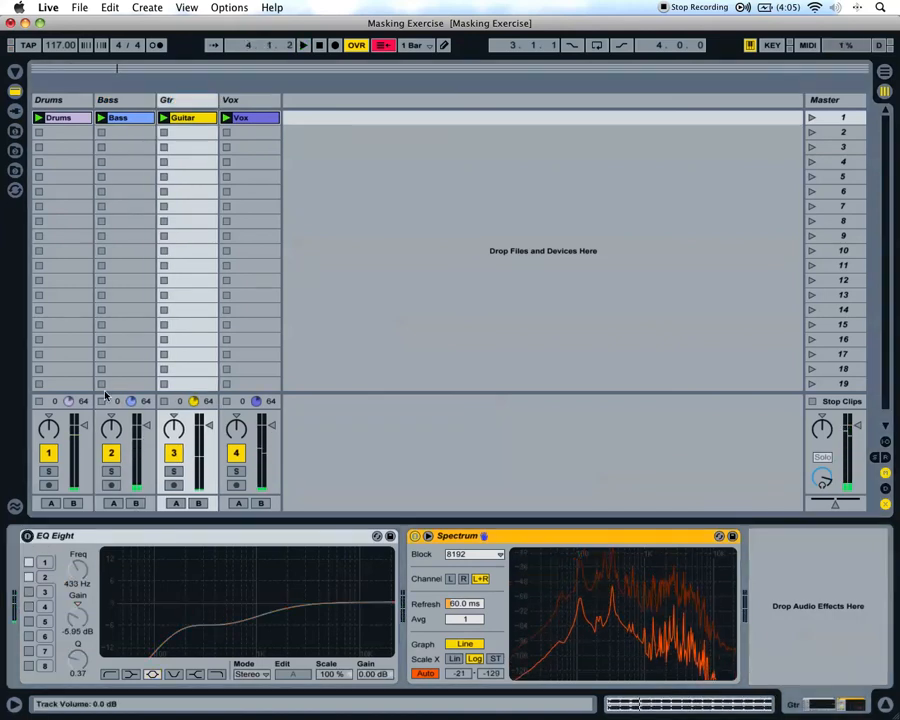
pyautogui.click(252, 100)
pyautogui.click(27, 539)
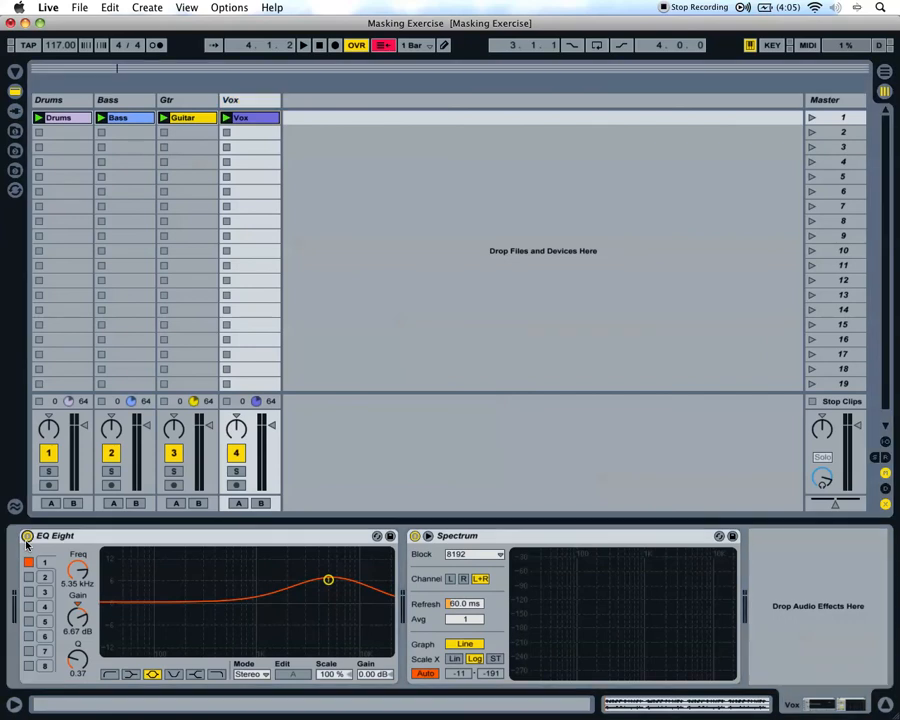
pyautogui.press('space')
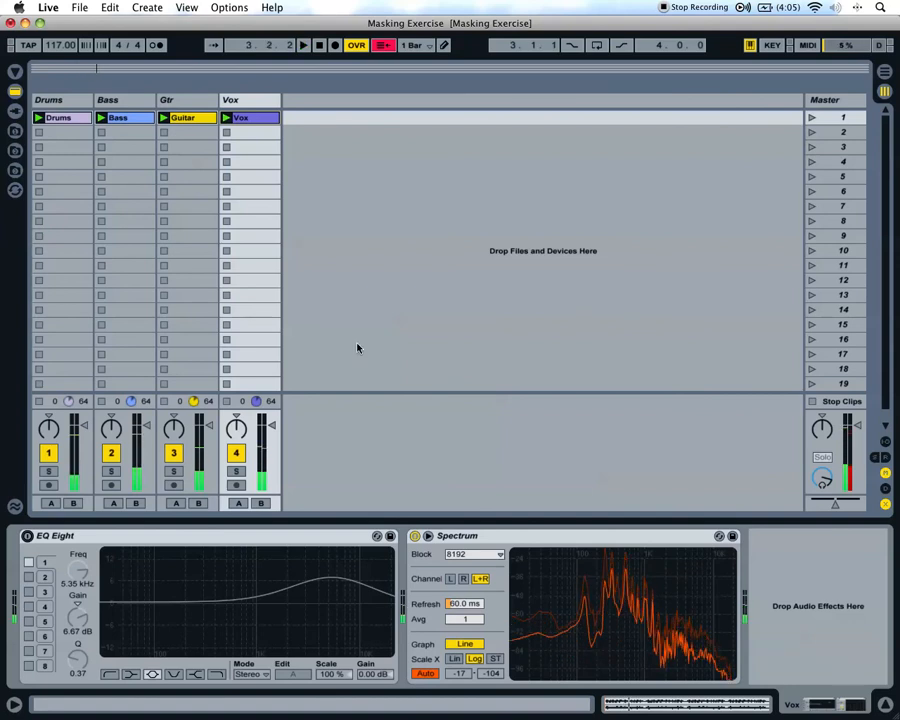
# Reactivate EQ Eight on the Gtr and Vox tracks and play the full mix again for comparison.
pyautogui.click(150, 104)
pyautogui.press('space')
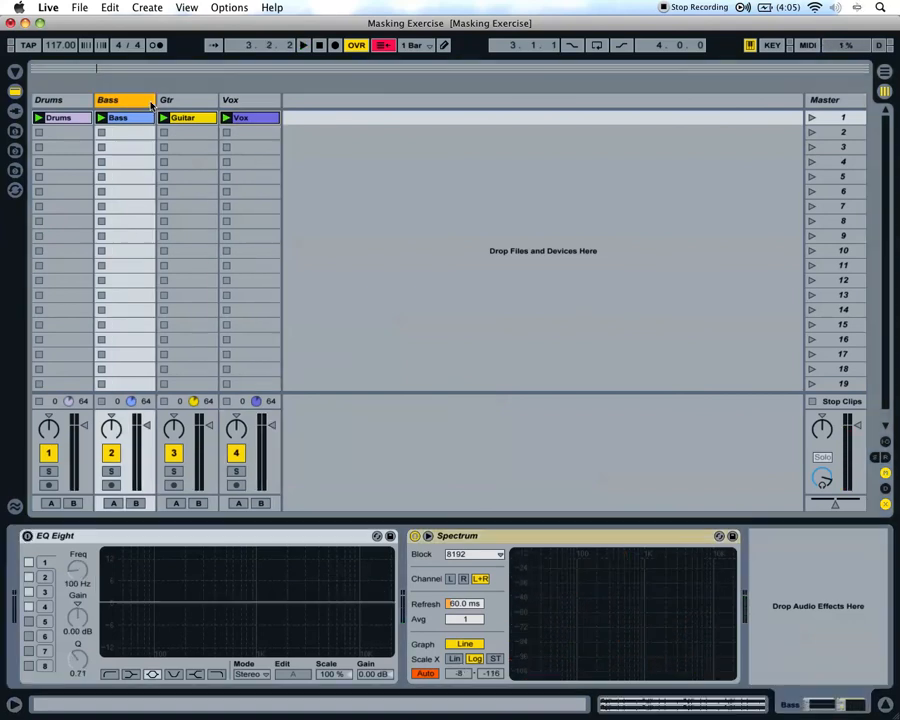
pyautogui.click(208, 98)
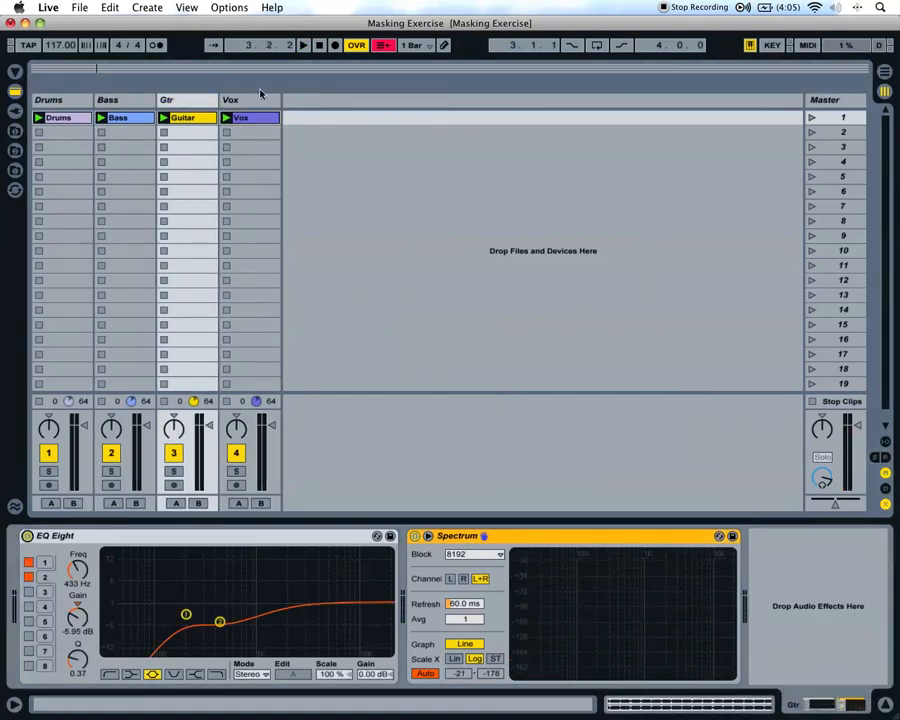
pyautogui.click(227, 128)
pyautogui.click(27, 537)
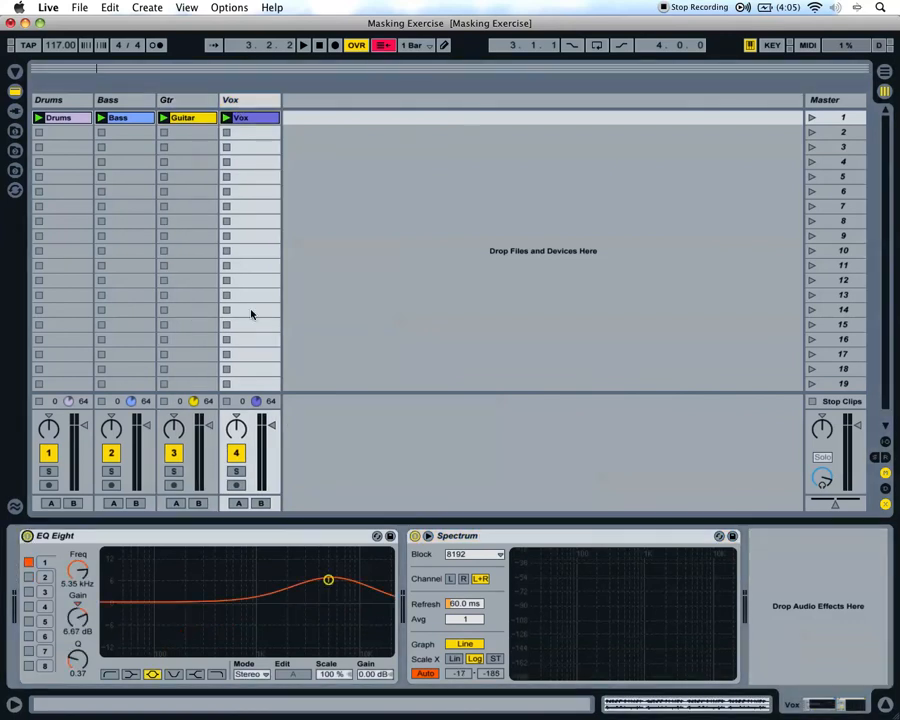
pyautogui.press('space')
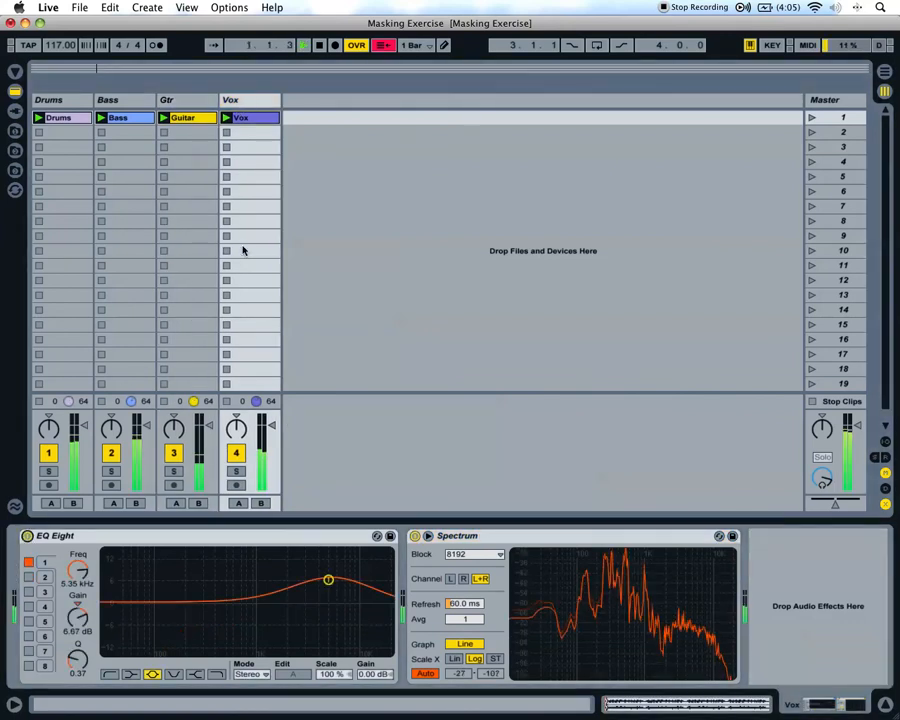
# Solo the Drums track, audition it with its EQ Eight bypassed, and activate that EQ Eight with band 1 as a high shelf.
pyautogui.click(68, 100)
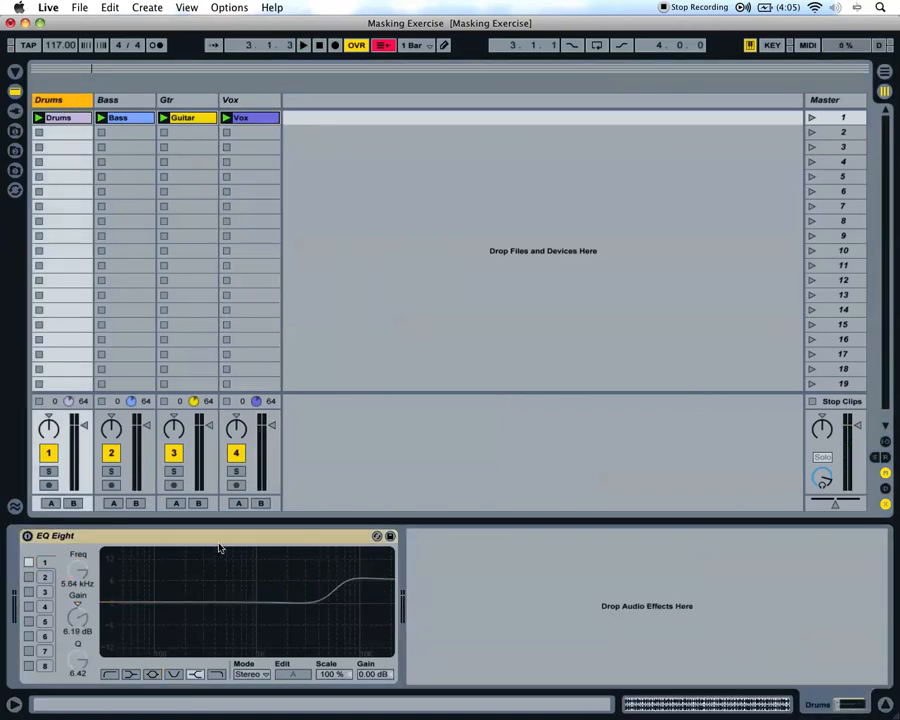
pyautogui.click(50, 471)
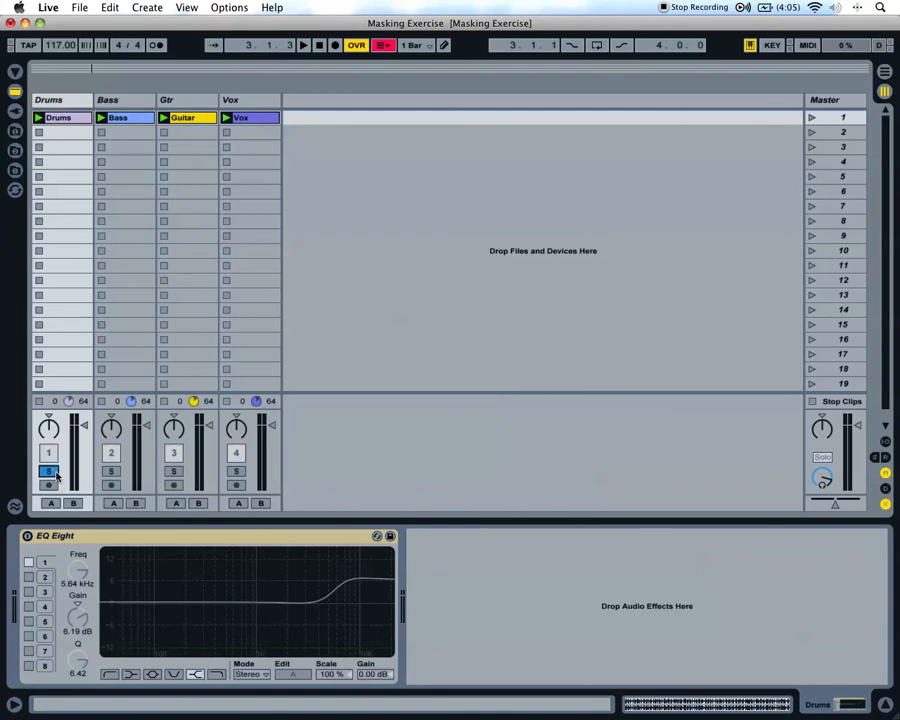
pyautogui.press('space')
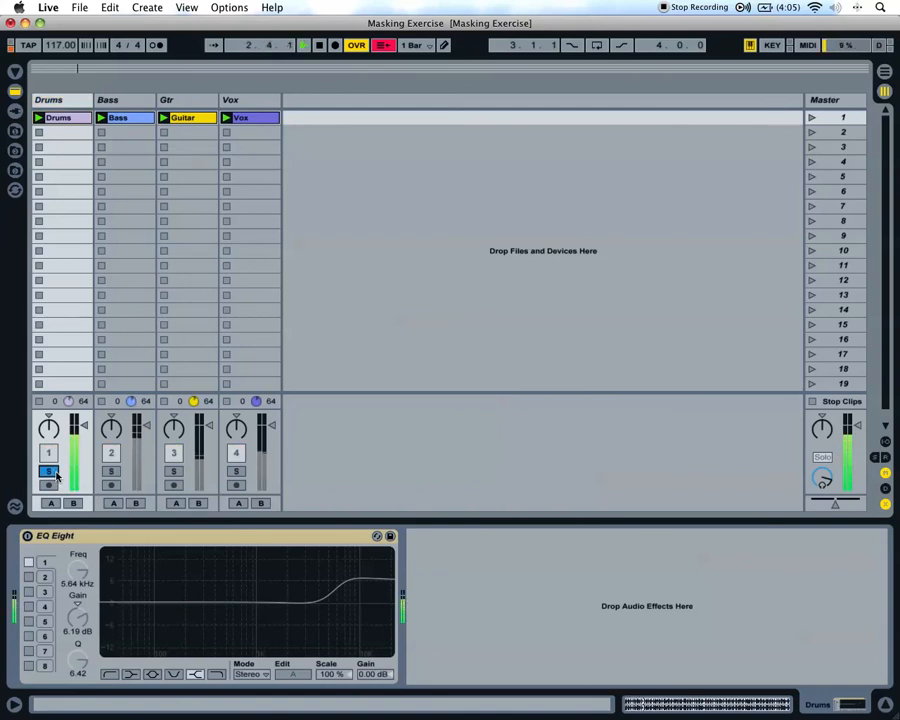
pyautogui.press('space')
pyautogui.click(28, 537)
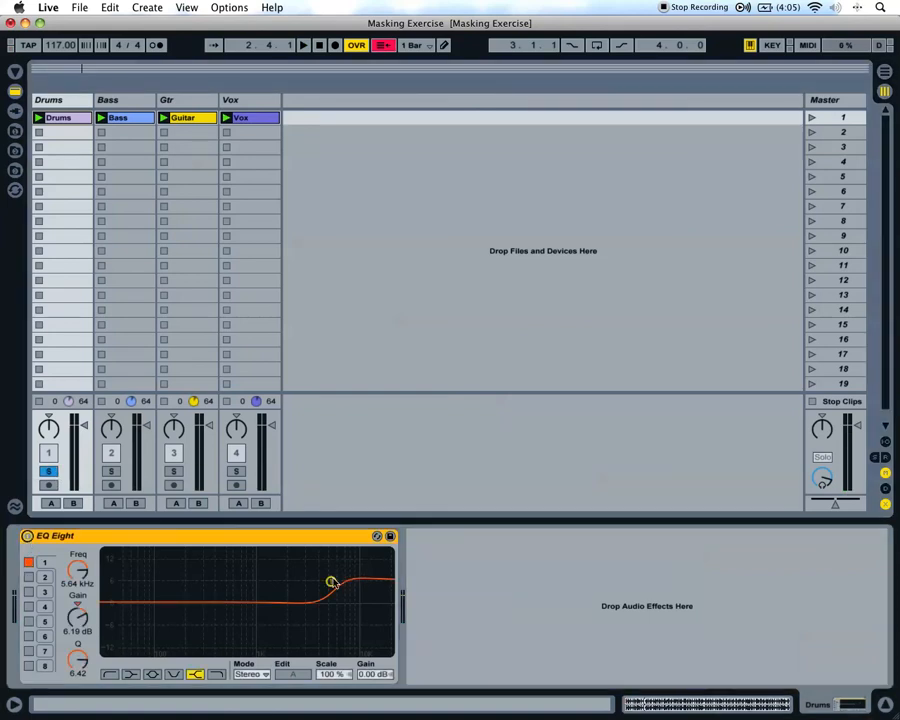
pyautogui.click(198, 674)
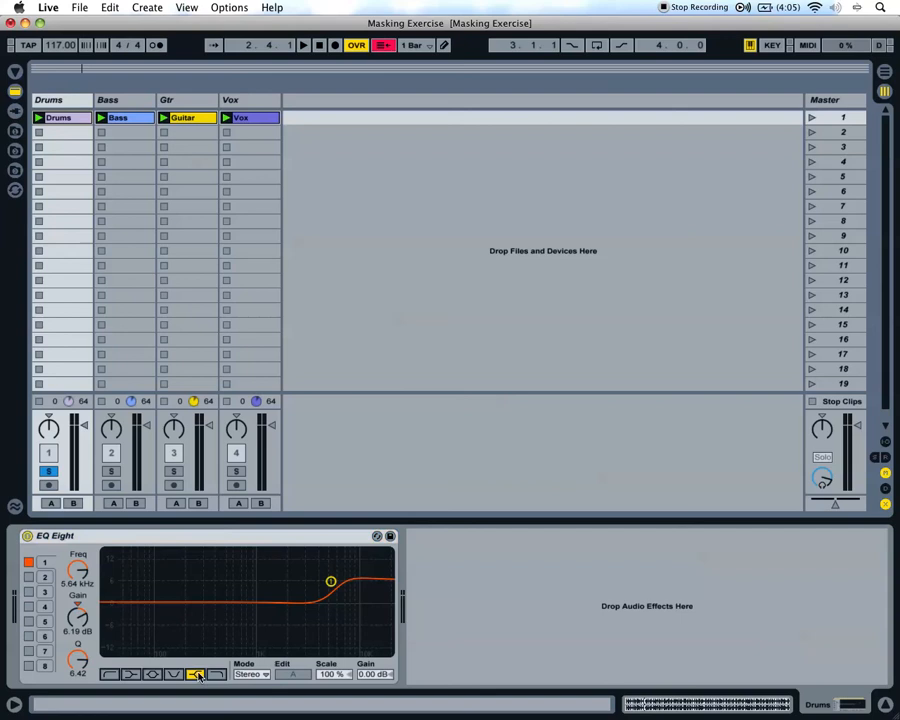
pyautogui.click(29, 577)
pyautogui.click(29, 592)
pyautogui.click(29, 578)
pyautogui.click(30, 592)
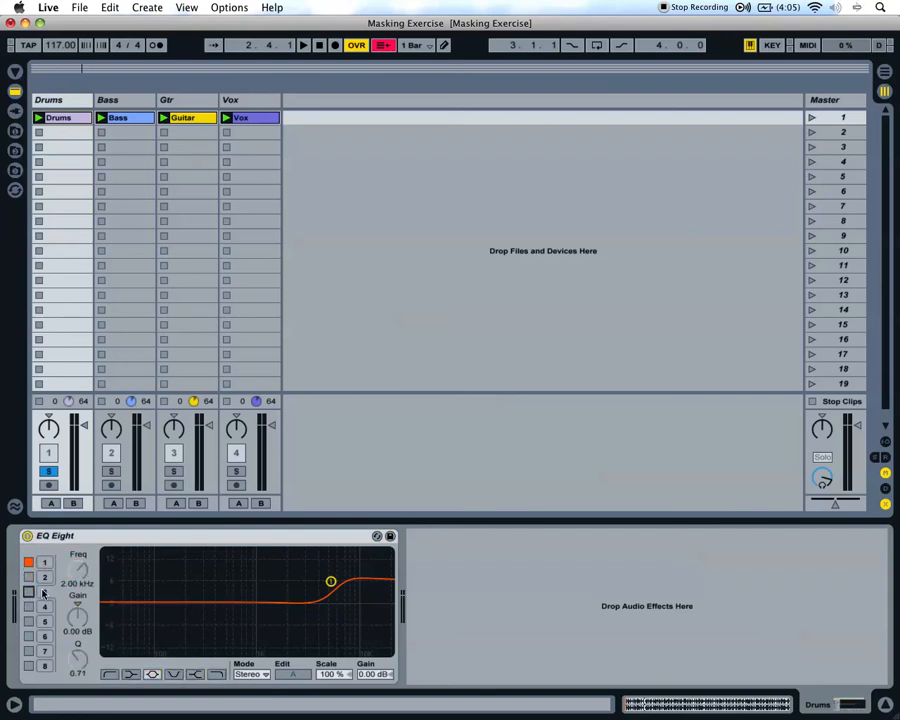
pyautogui.click(44, 562)
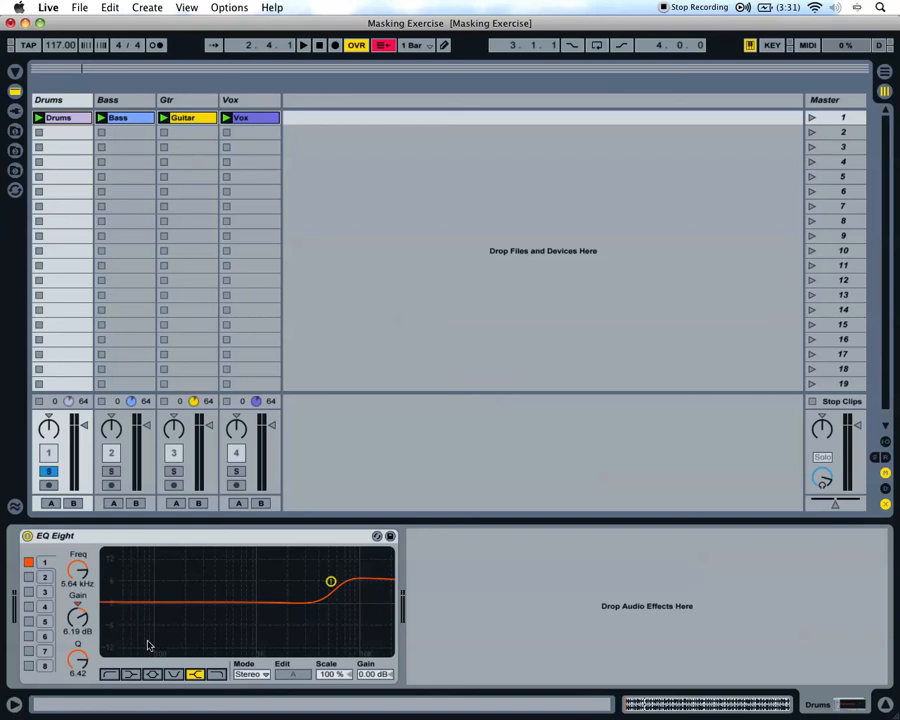
# Try the Drums EQ Eight's band 1 as a high-cut filter with a Q of 0.54, and return it to a high shelf.
pyautogui.click(216, 675)
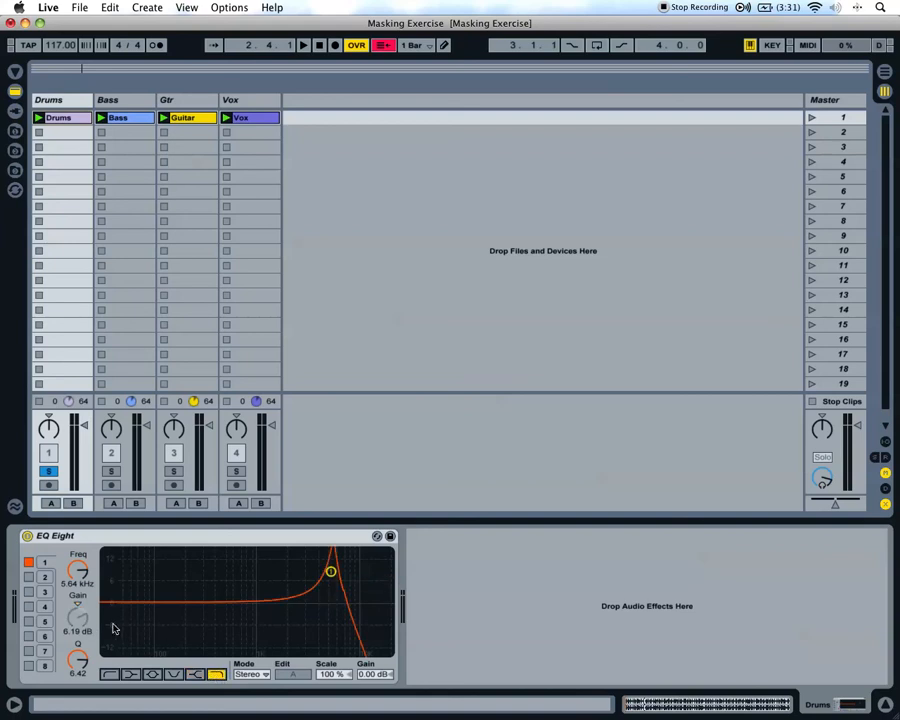
pyautogui.click(195, 675)
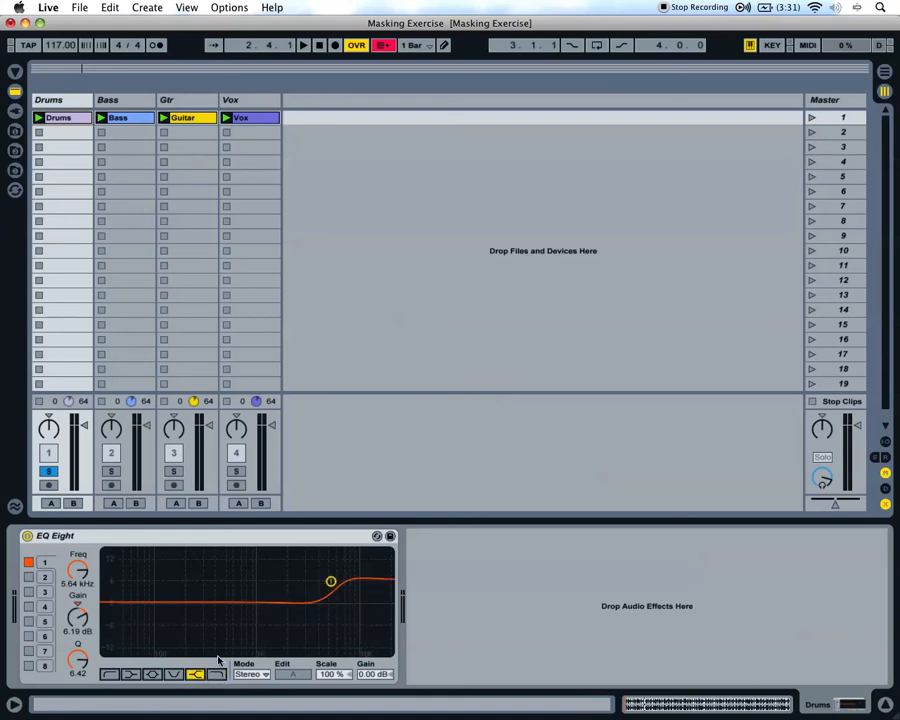
pyautogui.click(215, 677)
pyautogui.moveTo(82, 658); pyautogui.dragTo(82, 684)
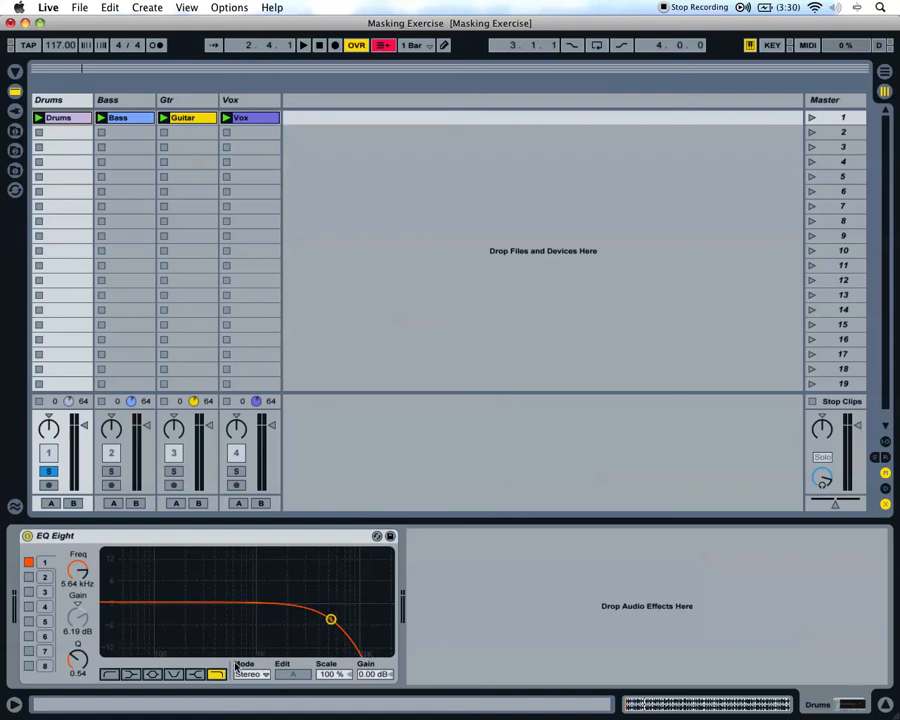
pyautogui.click(195, 674)
# Set the Drums high shelf to 5.35 kHz, 7.86 dB gain and Q 4.62, audition it, and unsolo Drums to hear the full mix.
pyautogui.moveTo(78, 617)
pyautogui.mouseDown()
pyautogui.moveTo(78, 686)
pyautogui.moveTo(73, 595)
pyautogui.mouseUp()
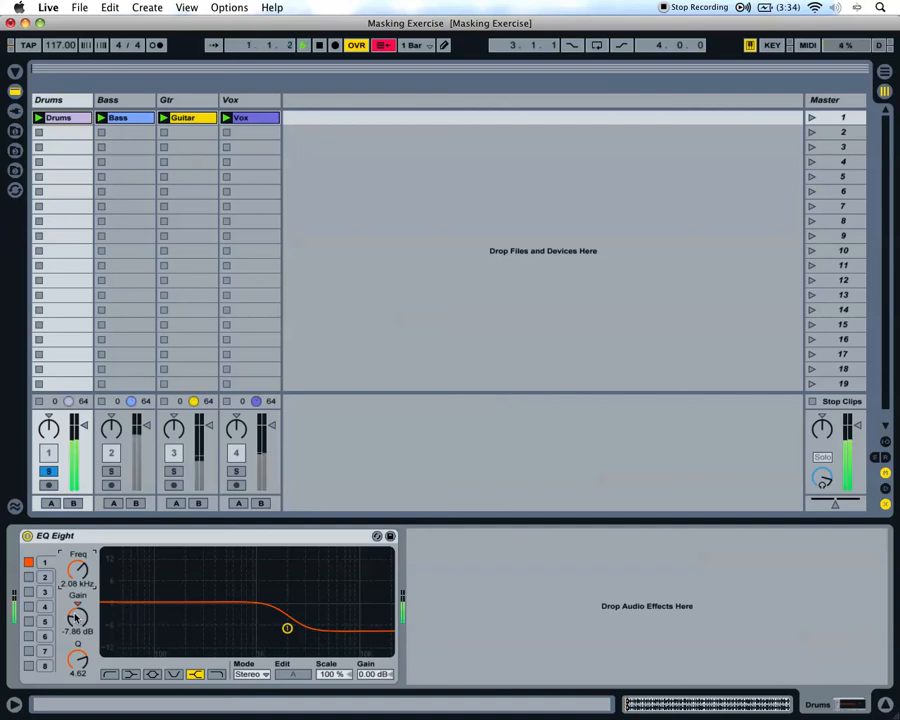
pyautogui.moveTo(75, 618); pyautogui.dragTo(81, 544)
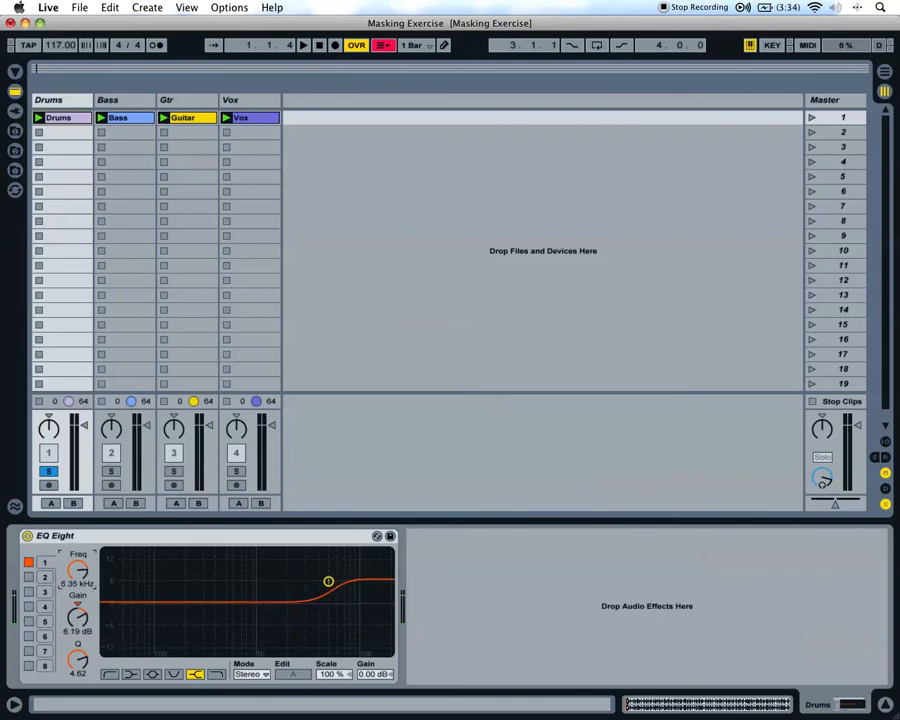
pyautogui.moveTo(79, 617); pyautogui.dragTo(79, 610)
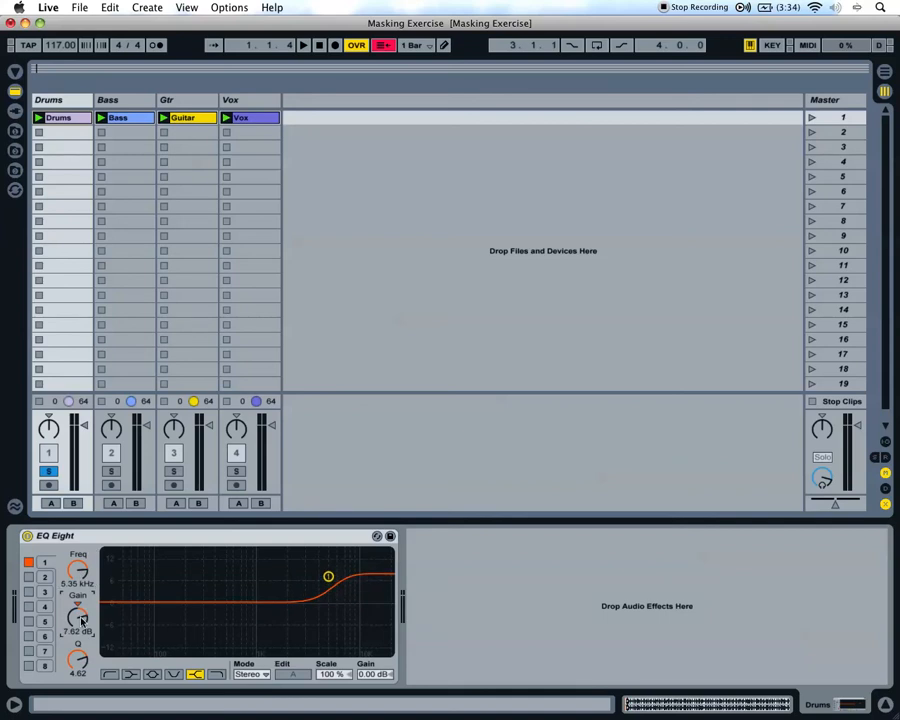
pyautogui.press('space')
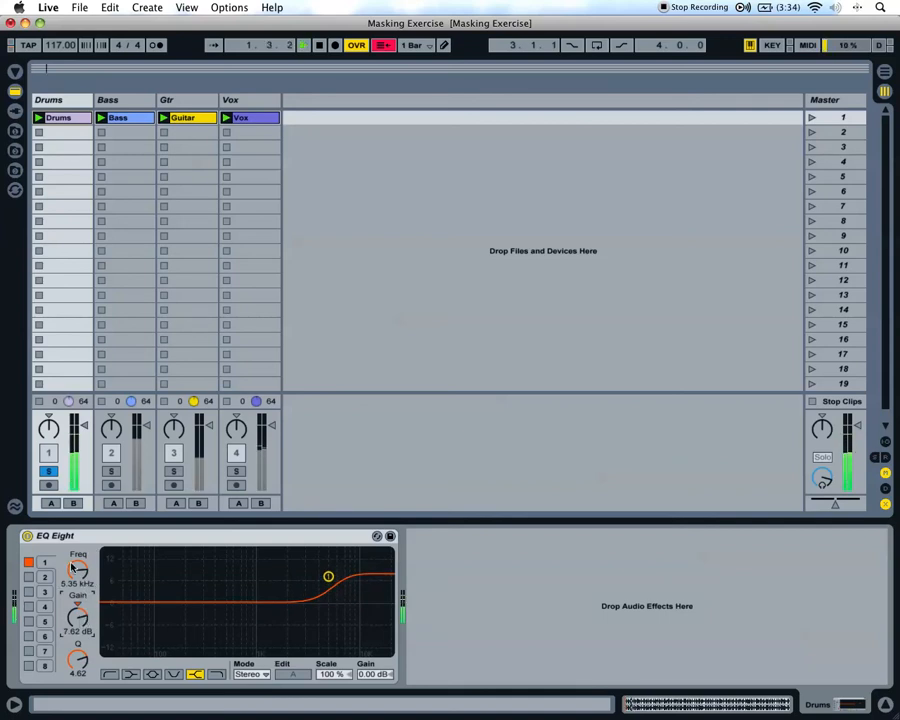
pyautogui.moveTo(78, 617)
pyautogui.mouseDown()
pyautogui.moveTo(78, 665)
pyautogui.moveTo(78, 616)
pyautogui.mouseUp()
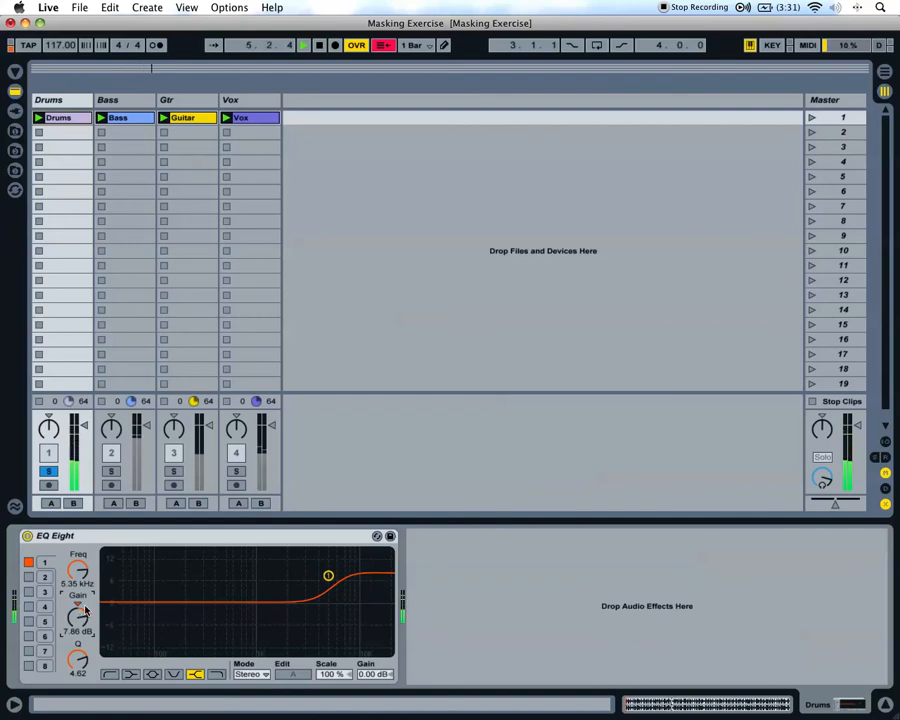
pyautogui.moveTo(78, 572)
pyautogui.mouseDown()
pyautogui.moveTo(78, 562)
pyautogui.moveTo(78, 574)
pyautogui.mouseUp()
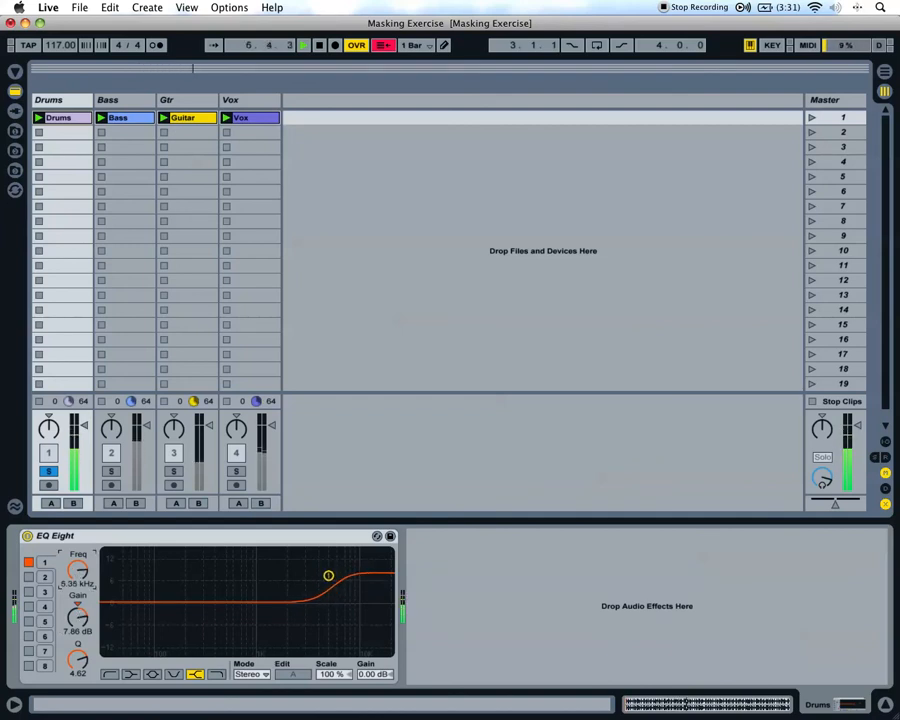
pyautogui.click(50, 471)
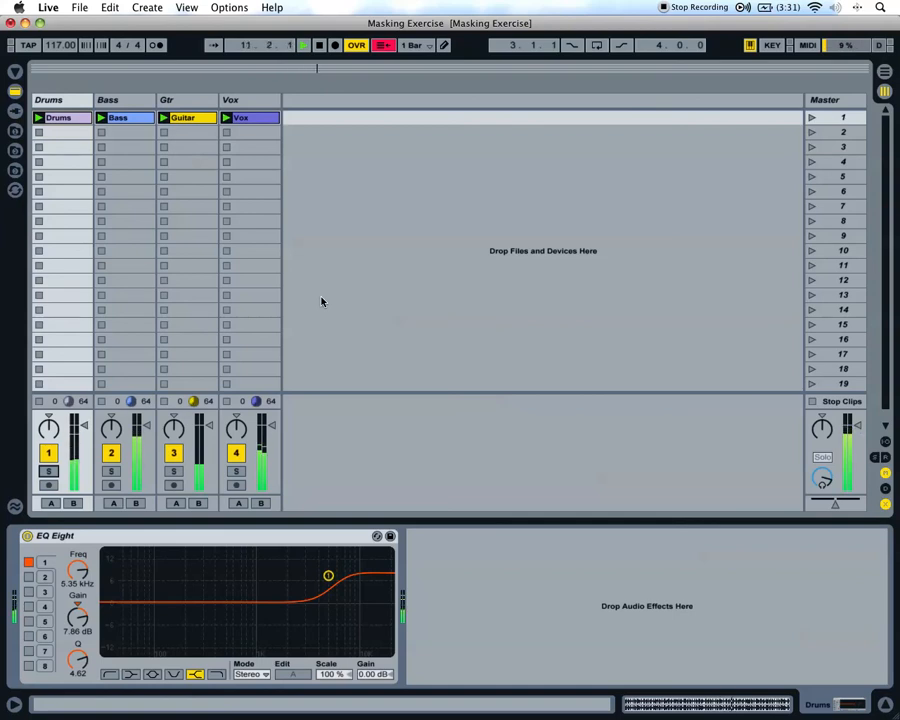
pyautogui.press('space')
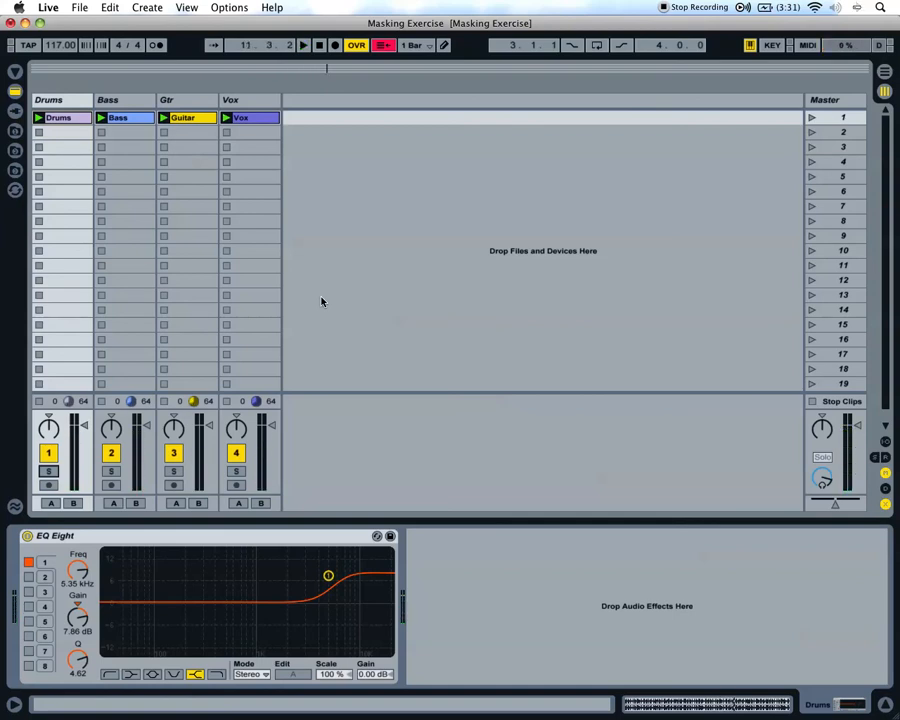
# Review the EQ Eight curves on the Drums, Bass, Gtr and Vox tracks one after another.
pyautogui.click(116, 100)
pyautogui.click(187, 99)
pyautogui.click(235, 100)
pyautogui.click(80, 100)
pyautogui.click(110, 100)
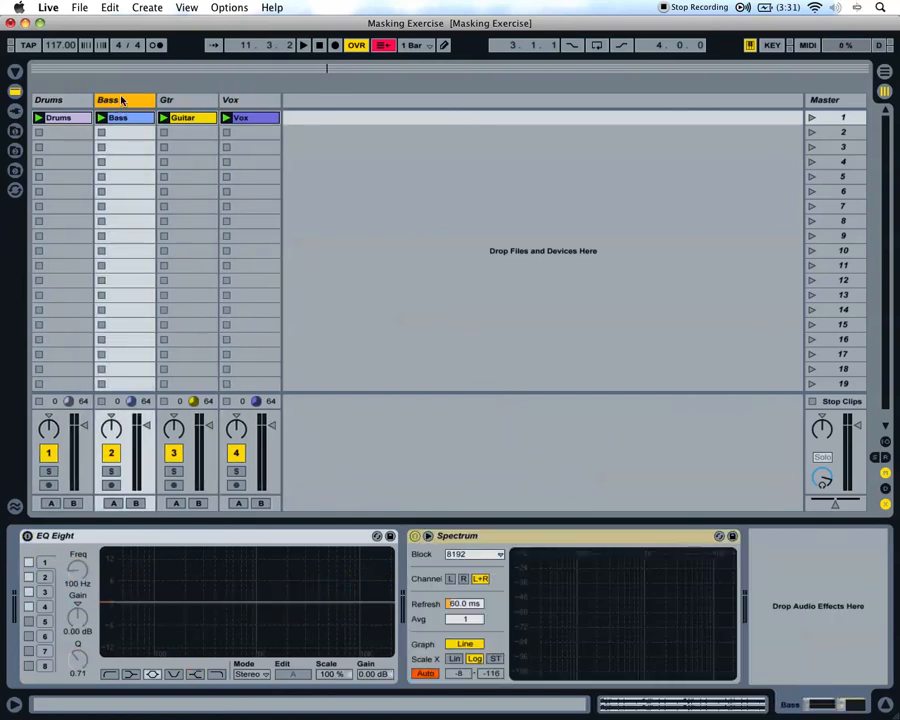
pyautogui.click(186, 100)
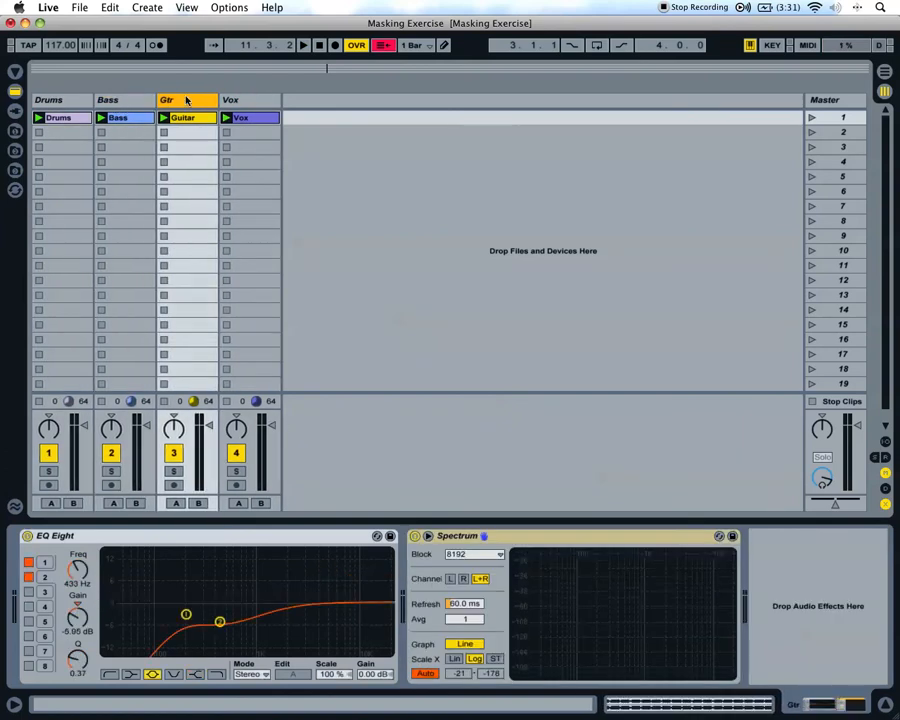
pyautogui.click(238, 101)
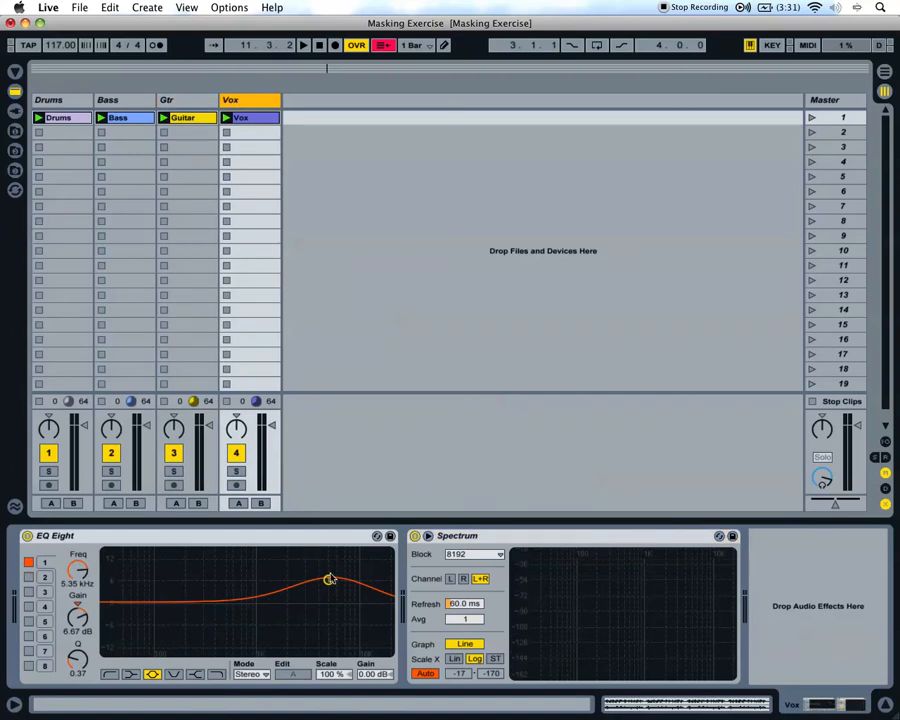